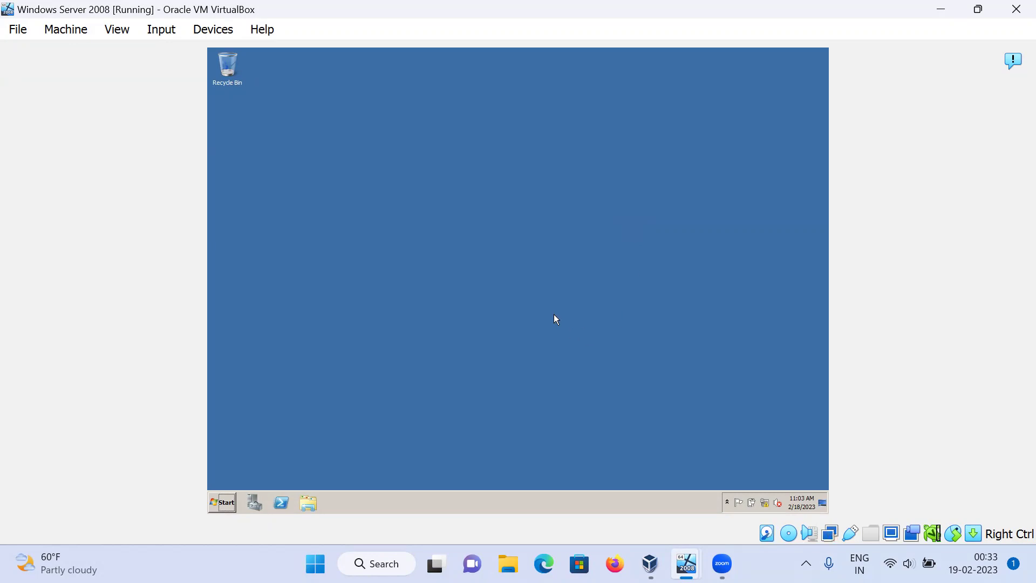
Open Server Manager and view the contents of the DHCP server's IPv4 node under Roles
click(231, 497)
click(256, 502)
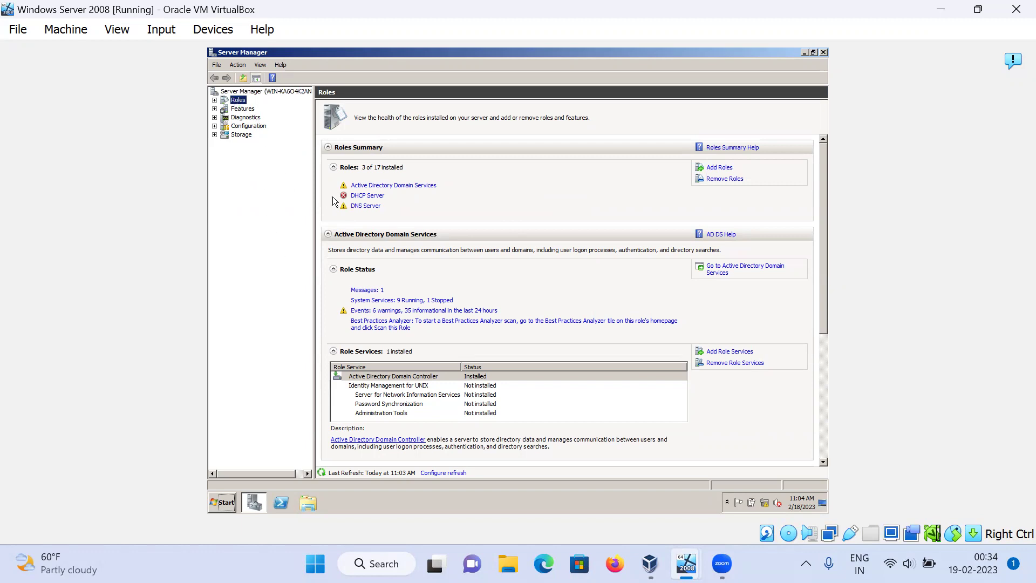
click(215, 101)
click(249, 118)
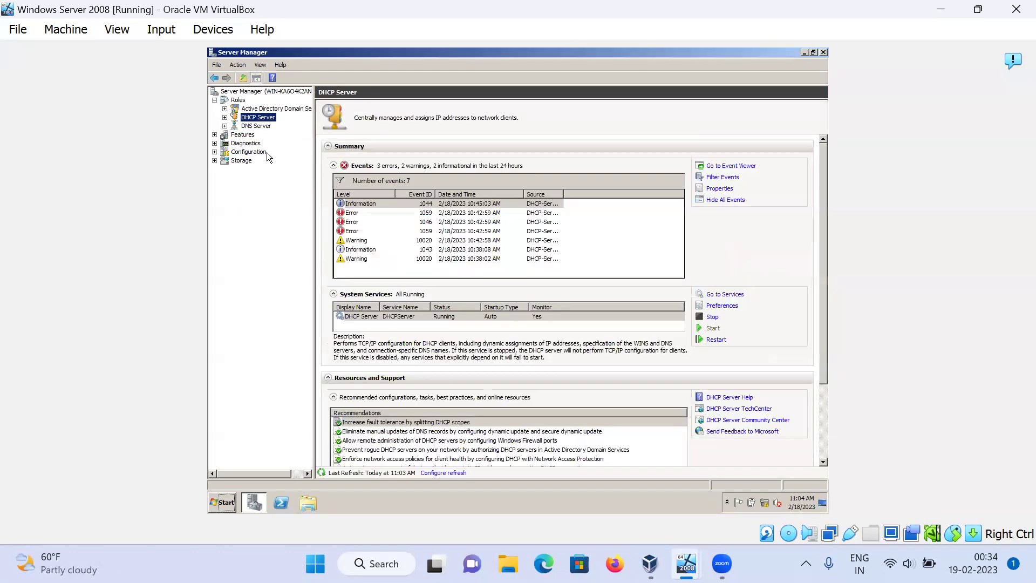
click(224, 118)
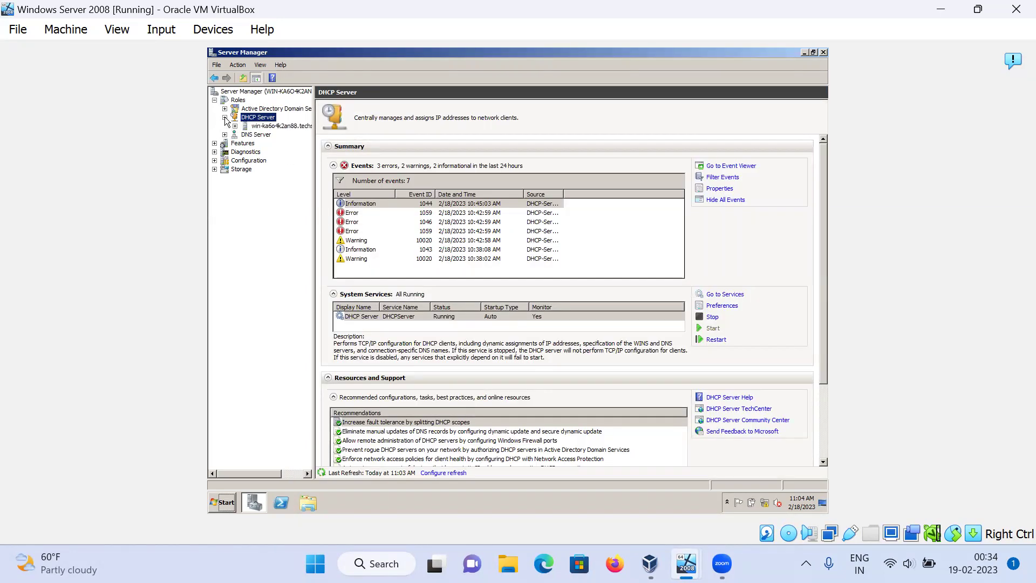
key(Left)
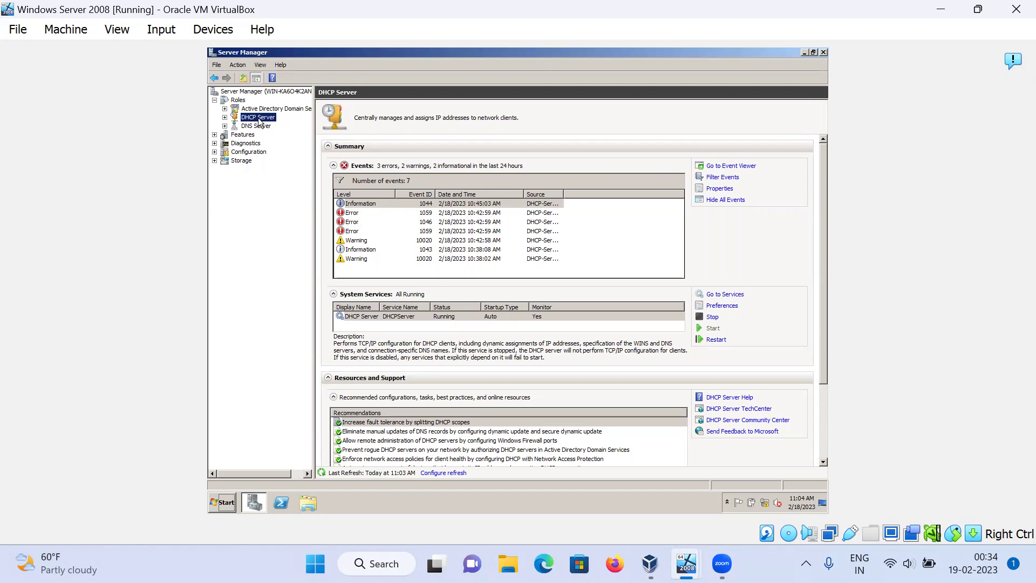
double_click(259, 120)
click(235, 126)
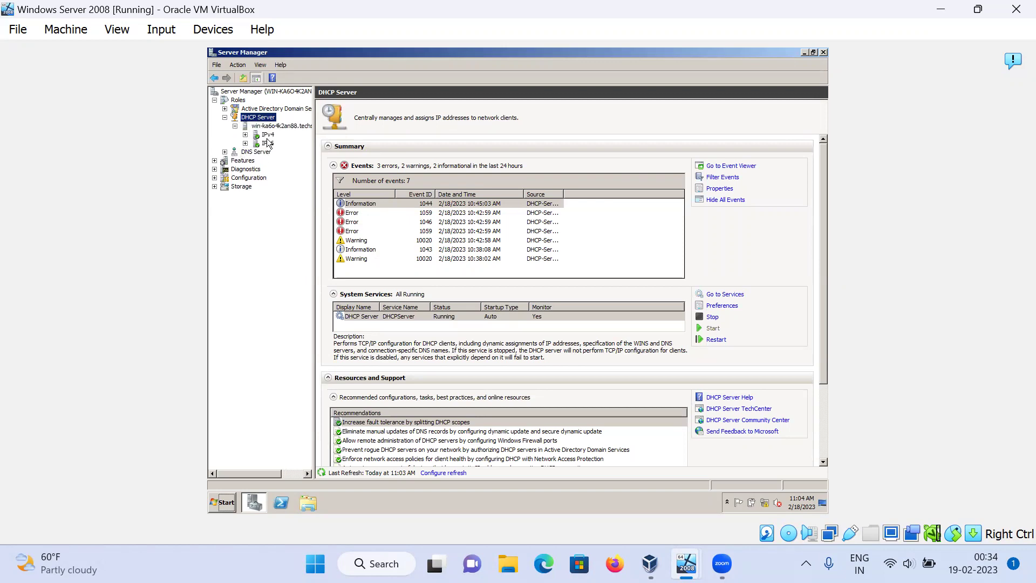
double_click(267, 134)
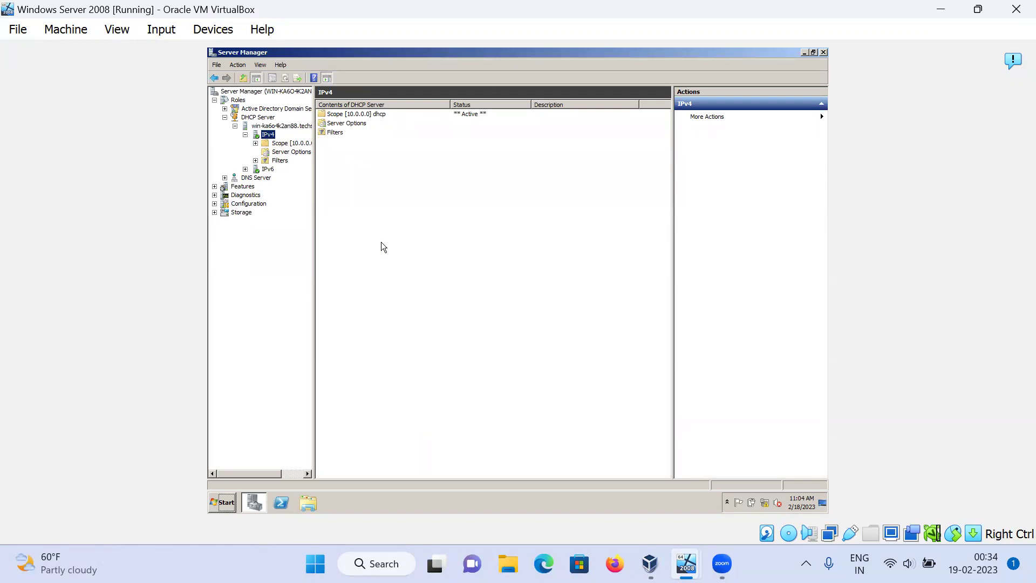
Start adding a server role from the Roles overview and select Network Policy and Access Services
click(238, 100)
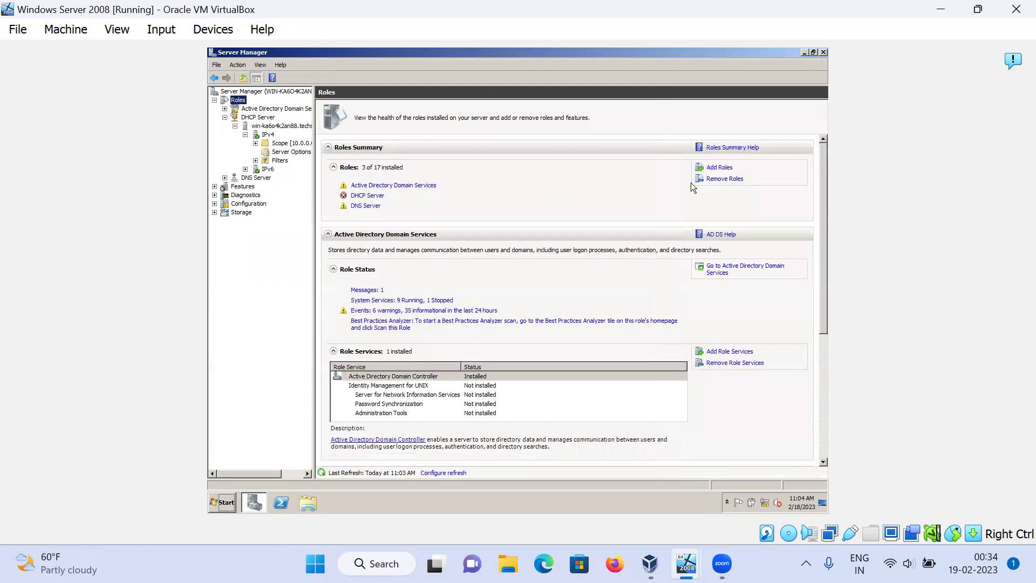
click(718, 168)
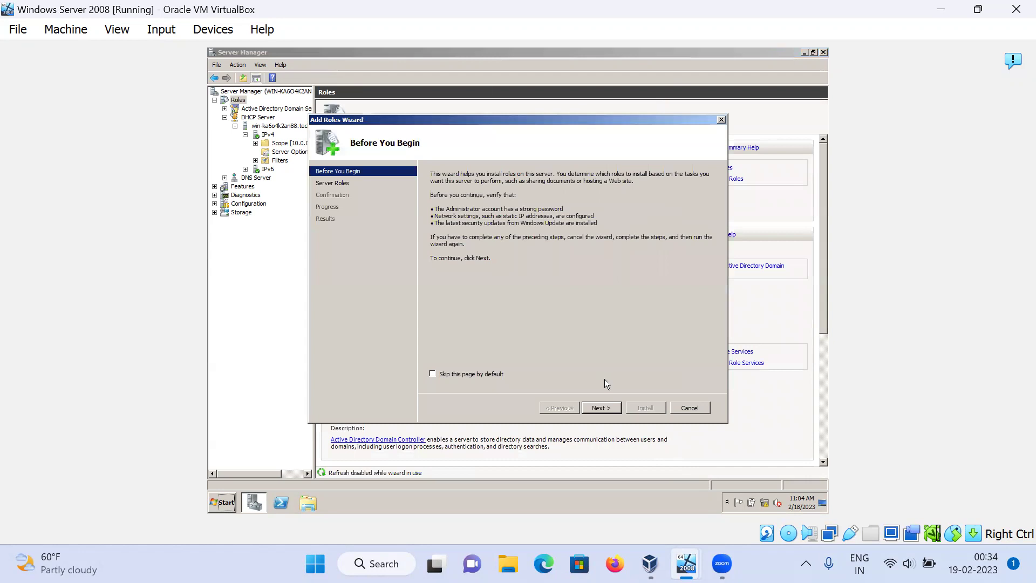
click(610, 408)
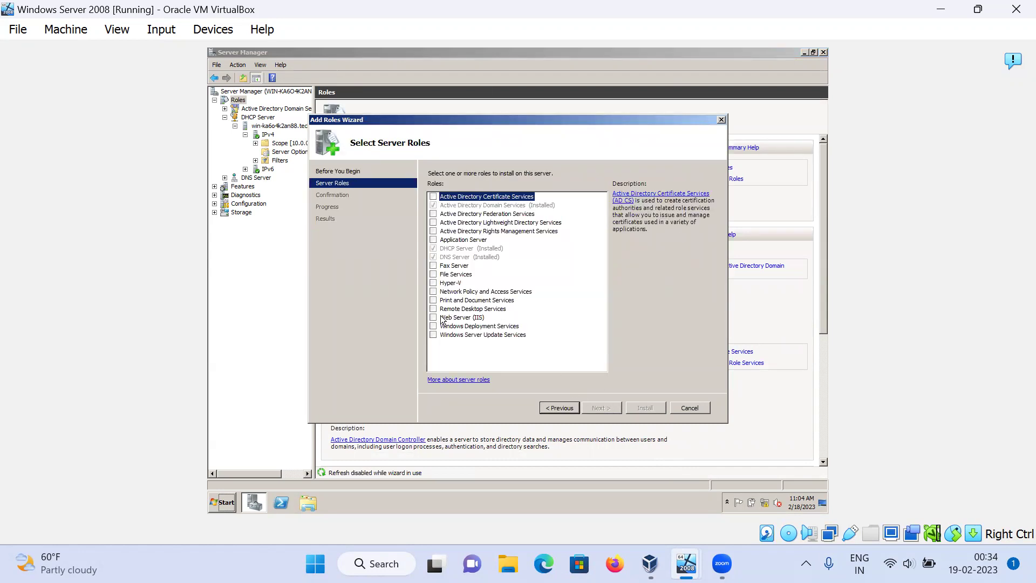
click(433, 283)
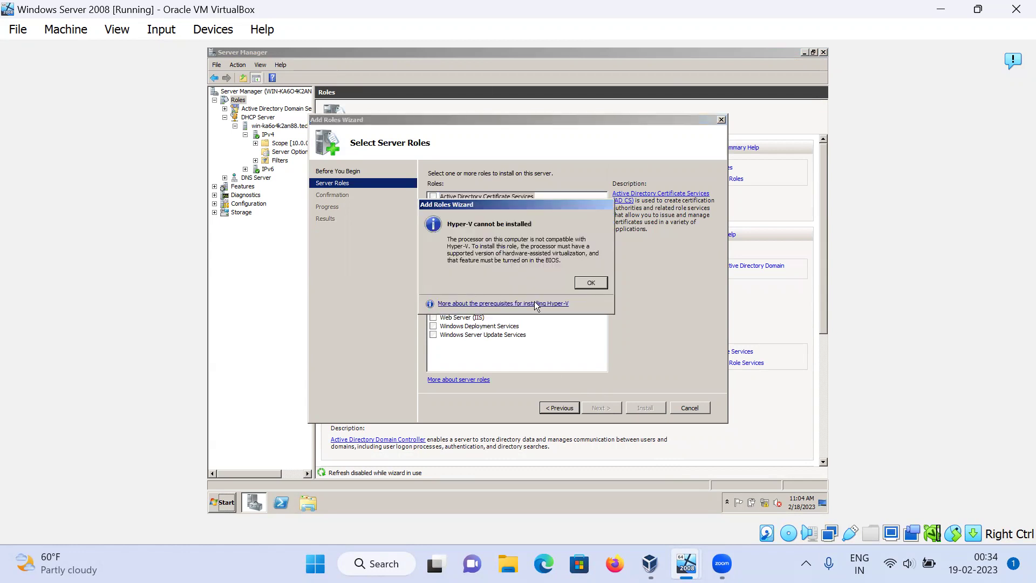
click(580, 284)
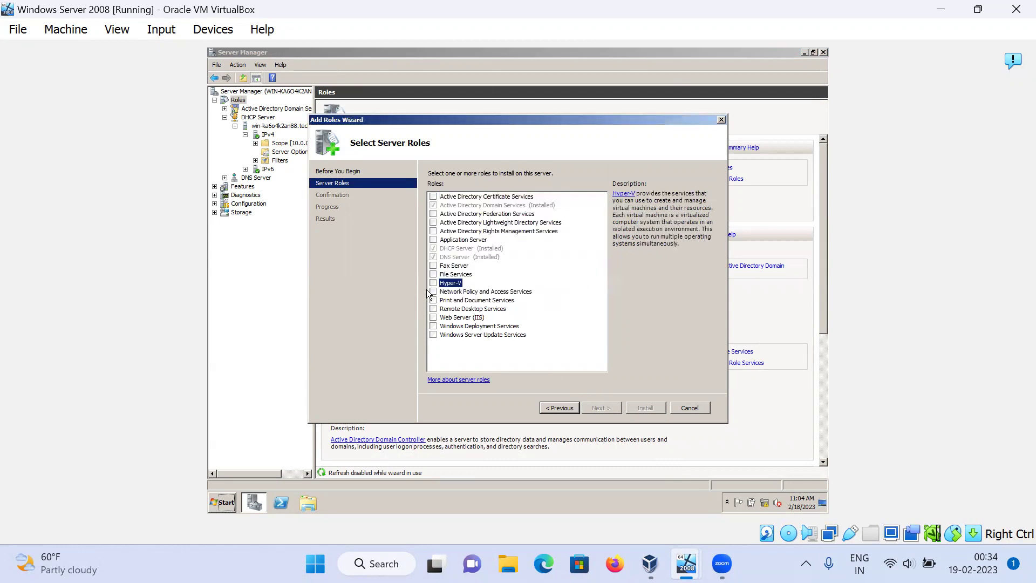
click(434, 291)
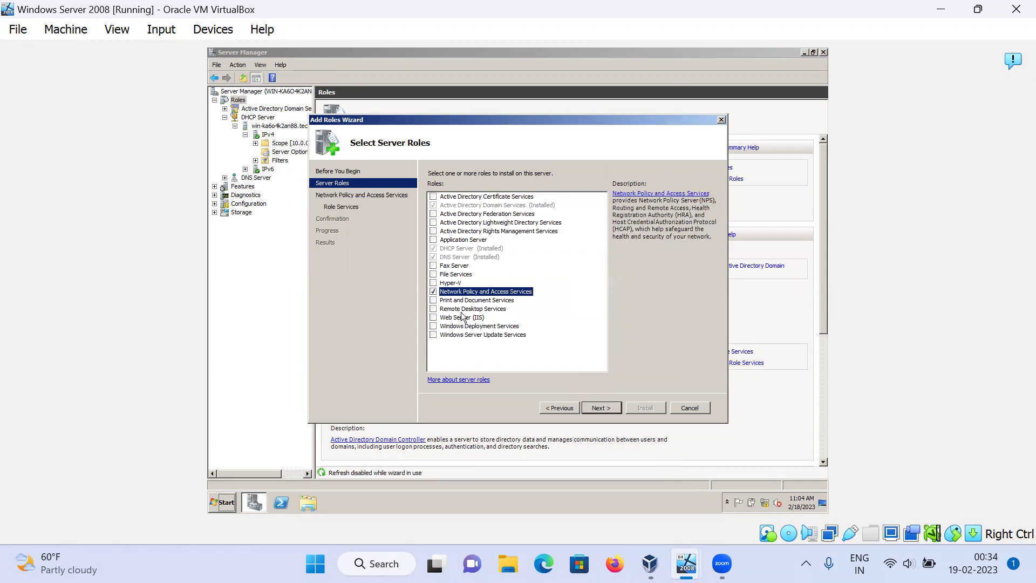
click(599, 409)
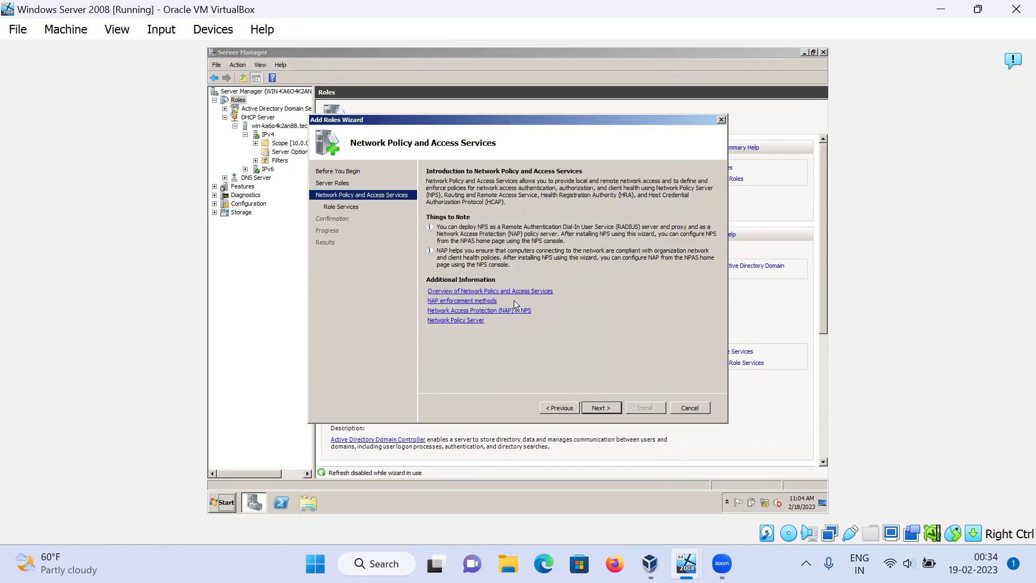
Install the Routing and Remote Access Services role service, including Remote Access Service and Routing
click(607, 410)
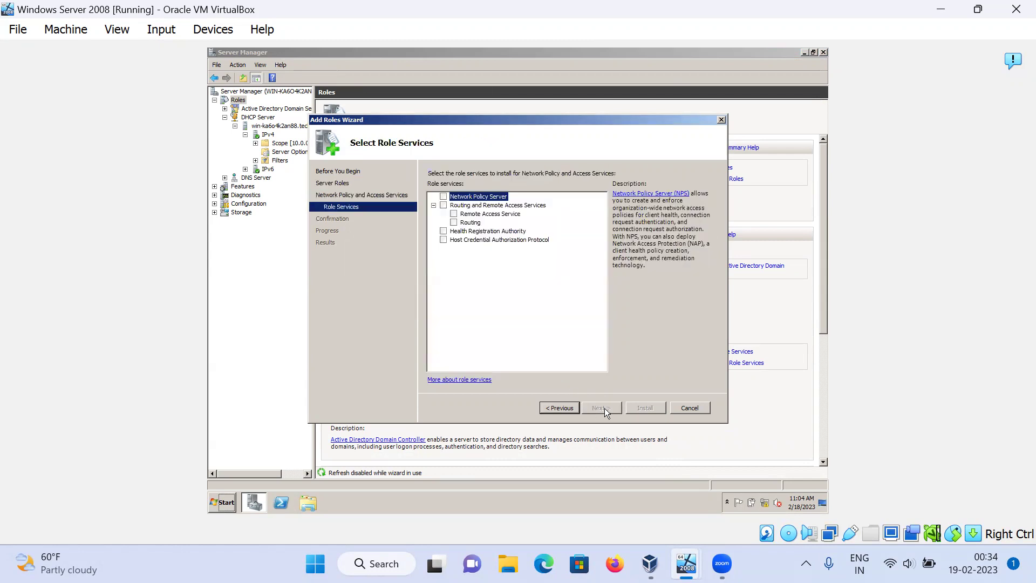
click(444, 205)
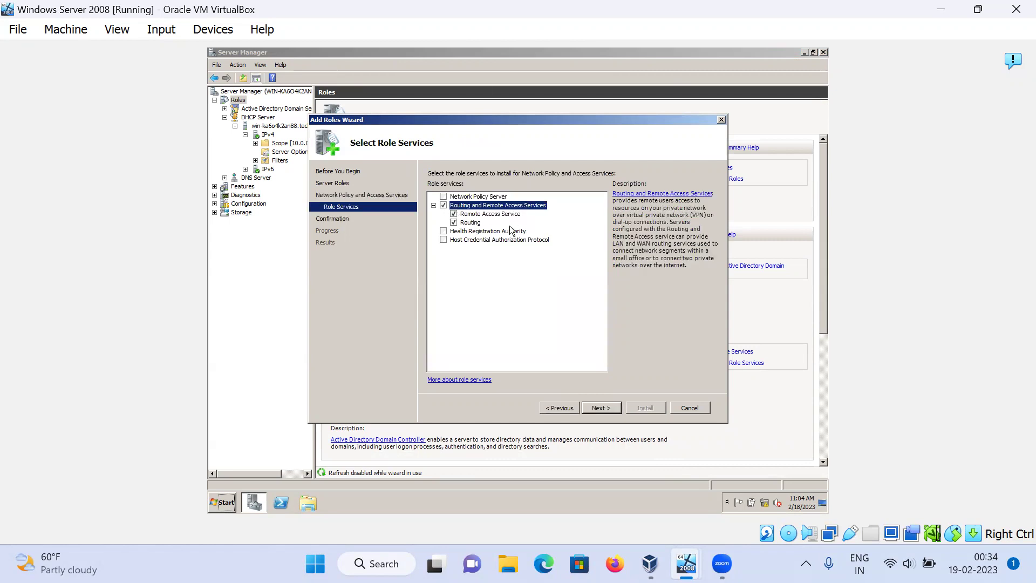
click(586, 407)
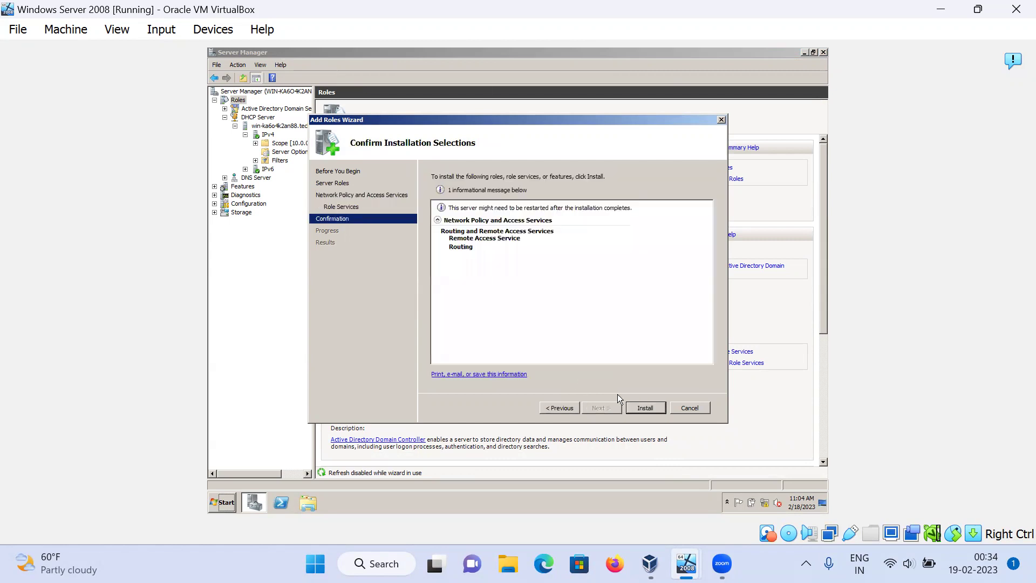
click(649, 408)
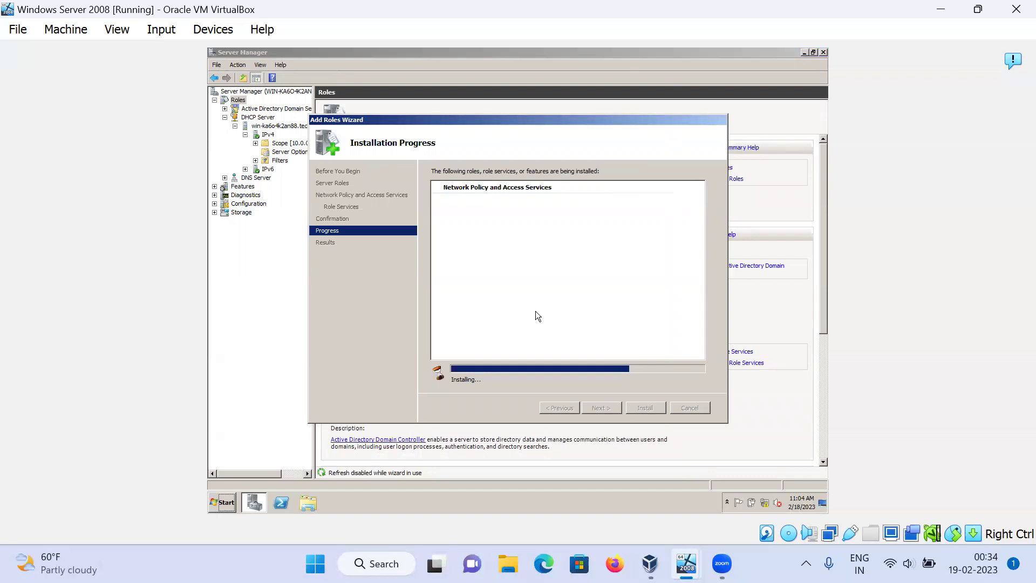
Switch to the Windows 7 virtual machine and check its computer name and domain in the system properties
mouse_move(650, 563)
mouse_move(686, 564)
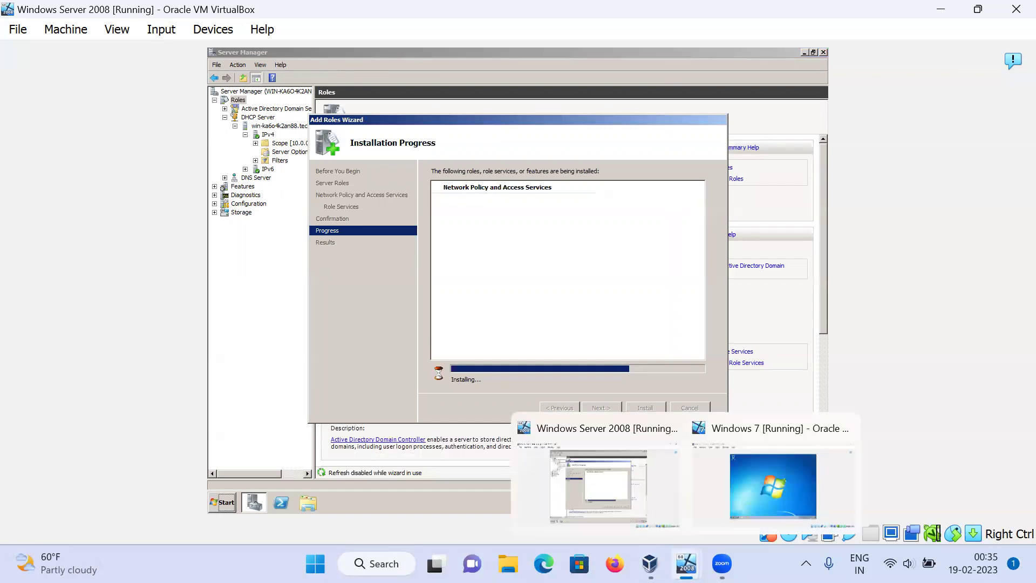
click(771, 486)
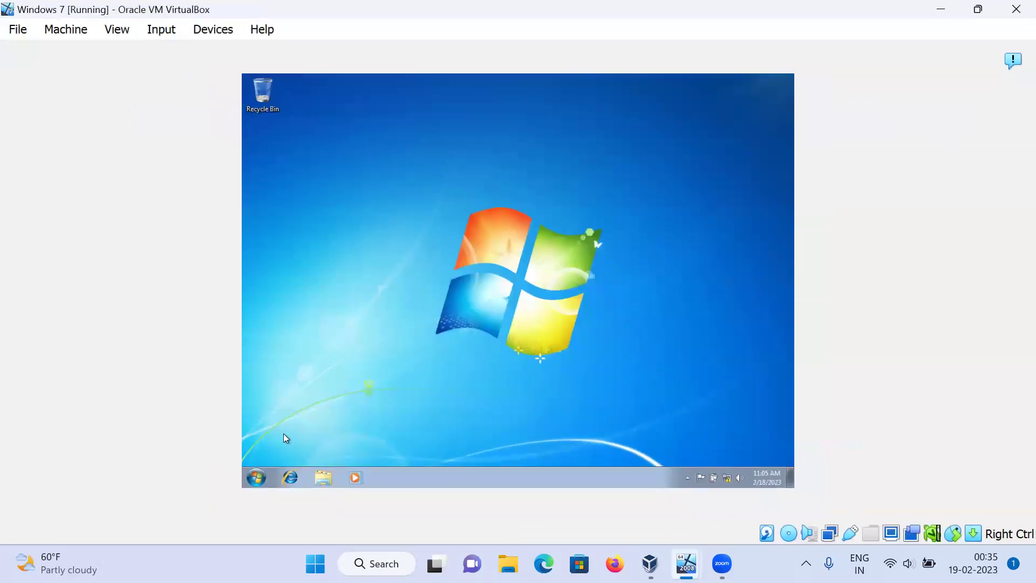
click(259, 478)
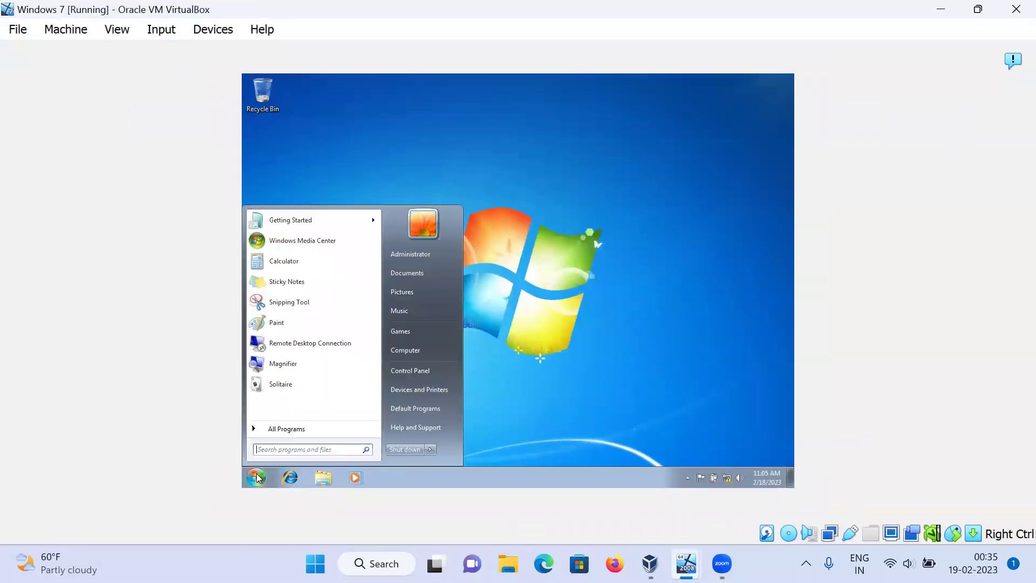
right_click(415, 350)
click(465, 439)
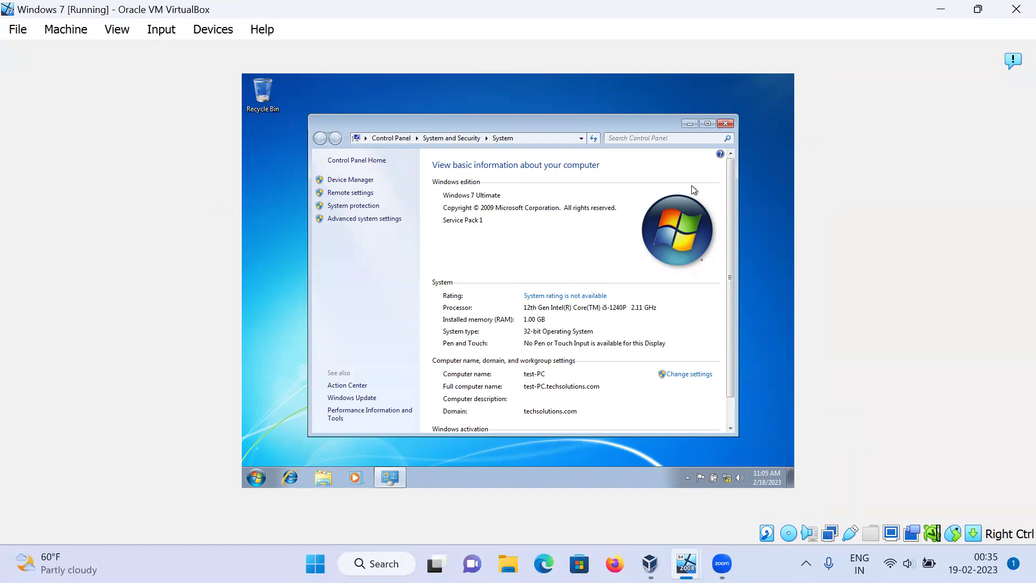
click(725, 125)
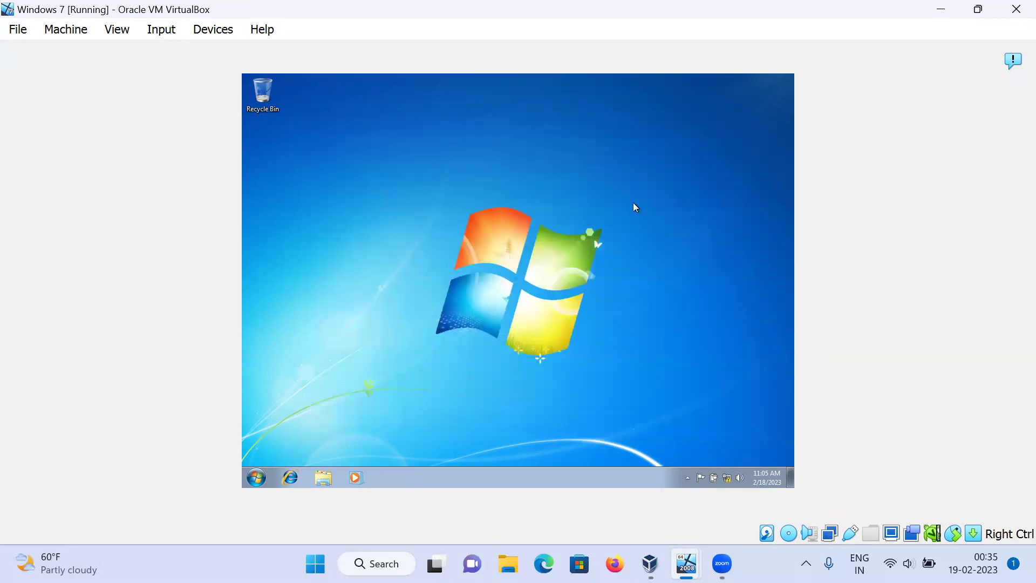
Open Windows Firewall from the Windows 7 Control Panel, with the Control Panel items shown as large icons
click(257, 478)
click(410, 370)
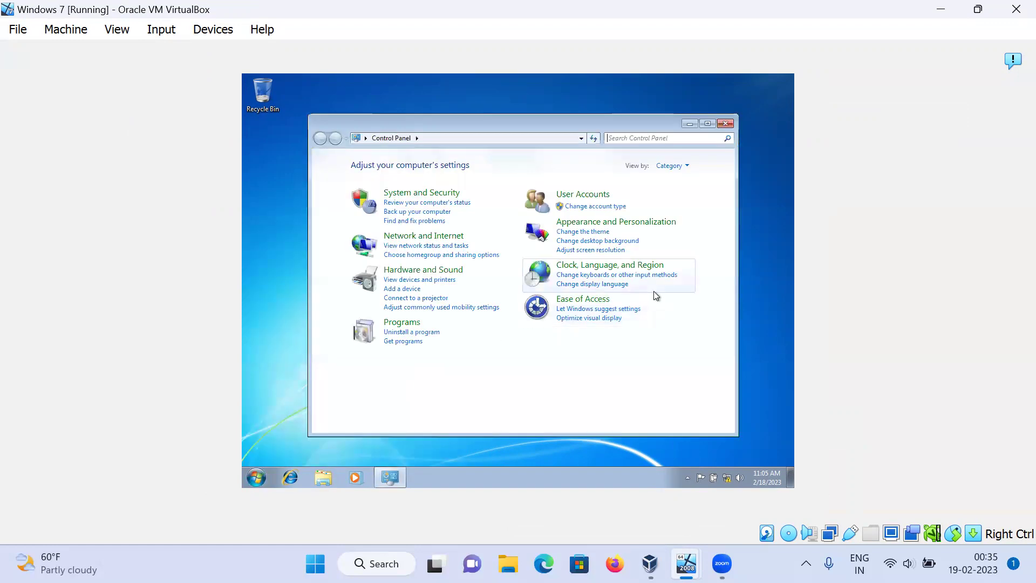
click(705, 124)
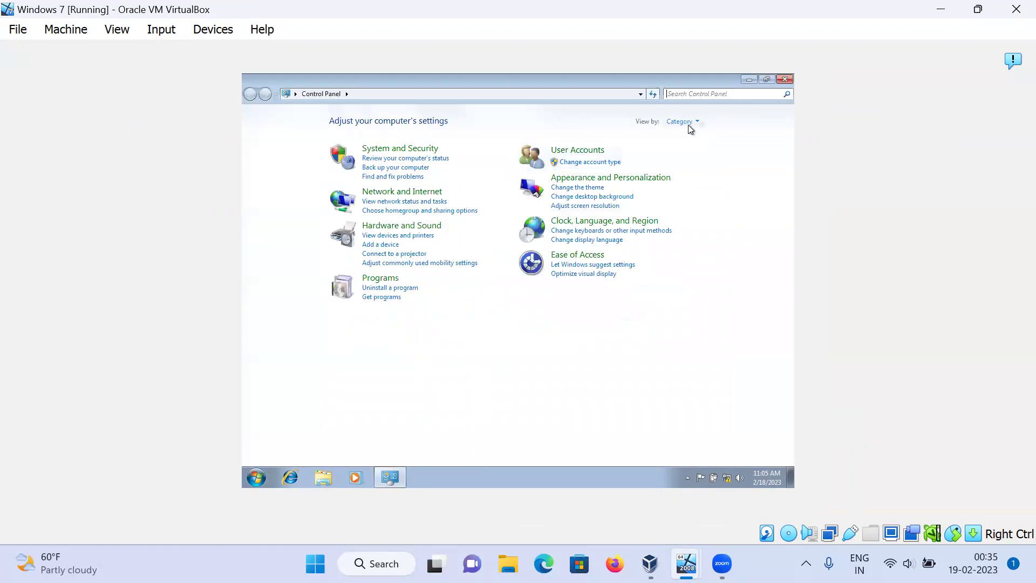
click(681, 122)
click(697, 152)
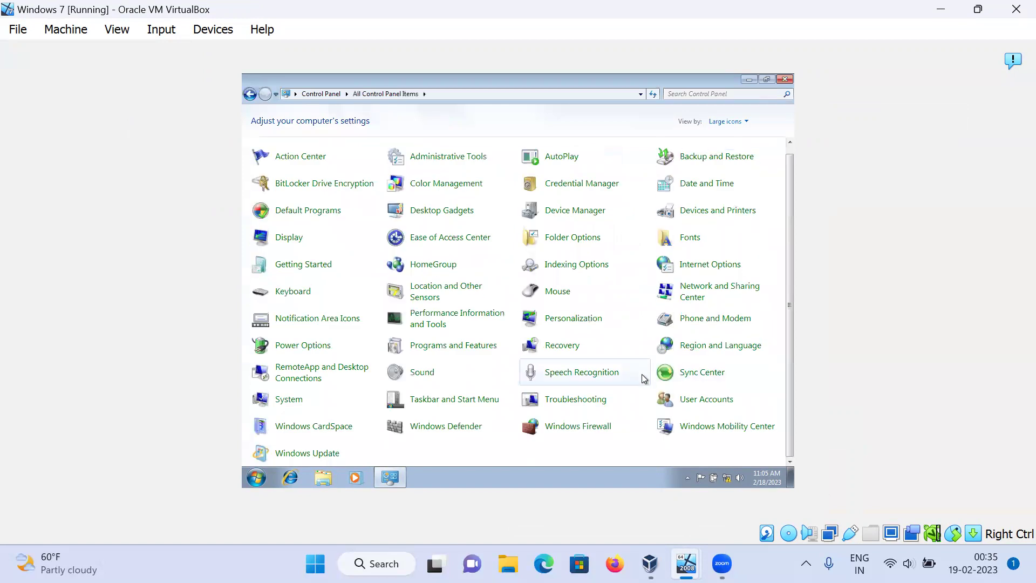
click(599, 427)
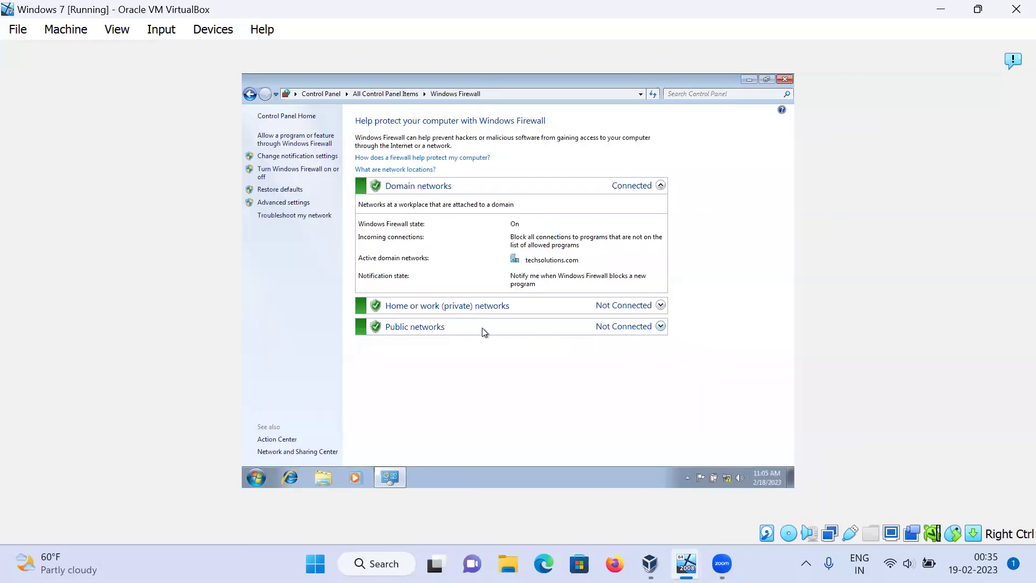
Turn off Windows Firewall for the domain, home or work, and public network locations, and close Control Panel
click(307, 176)
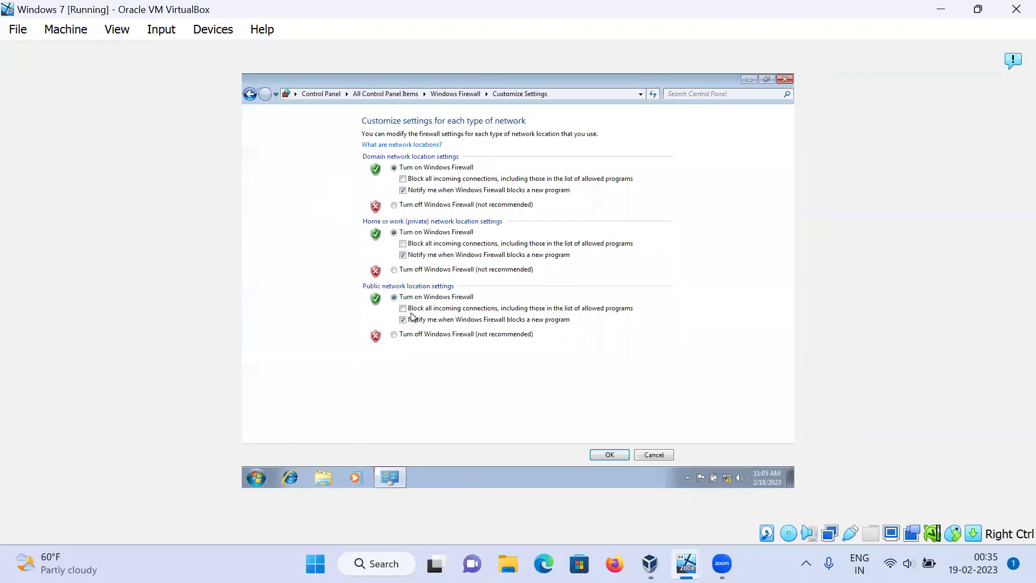
click(415, 334)
click(423, 270)
click(421, 206)
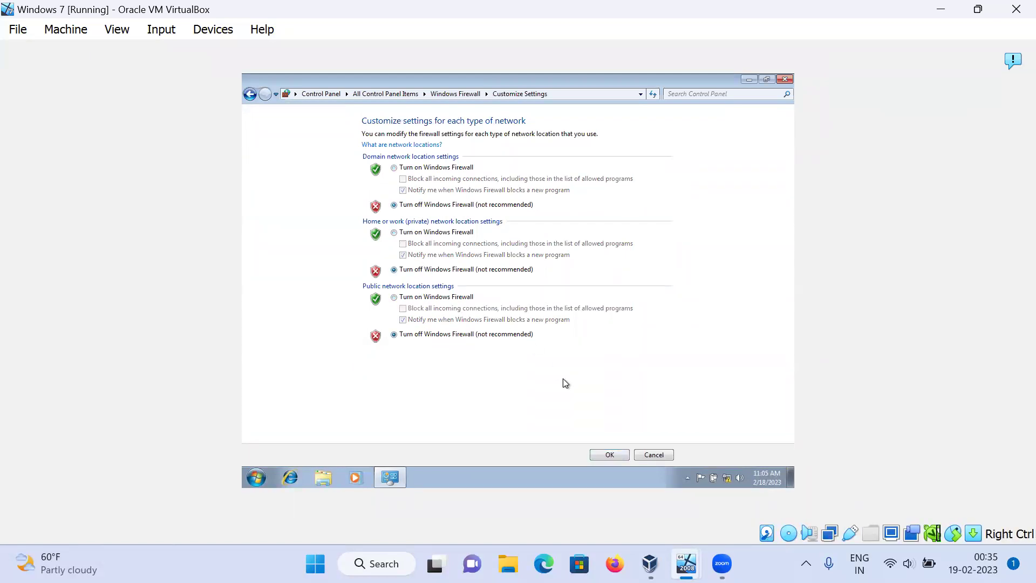
click(609, 456)
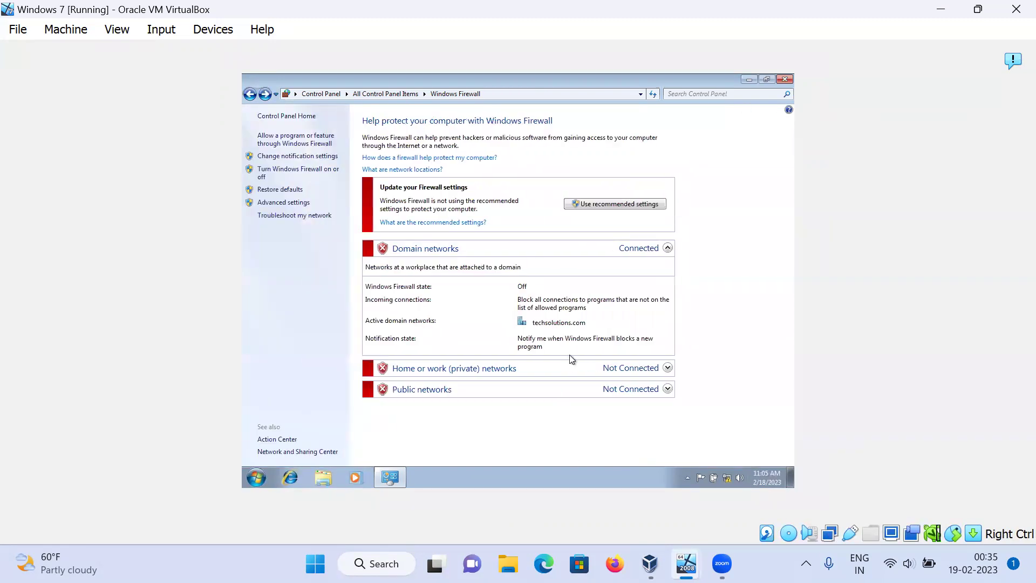
click(783, 79)
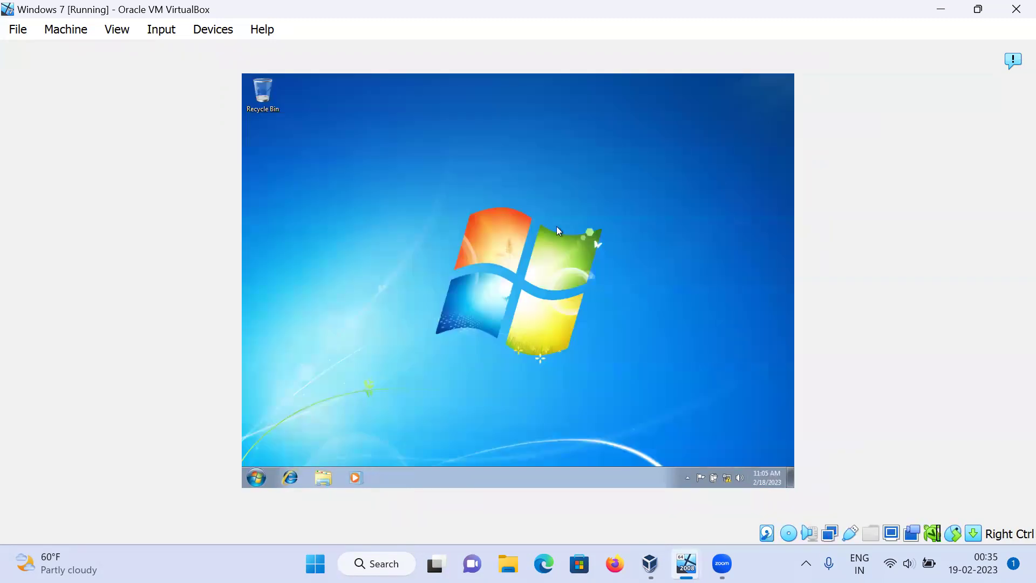
Switch back to the Windows Server 2008 virtual machine and close the finished Add Roles Wizard
mouse_move(685, 562)
click(584, 493)
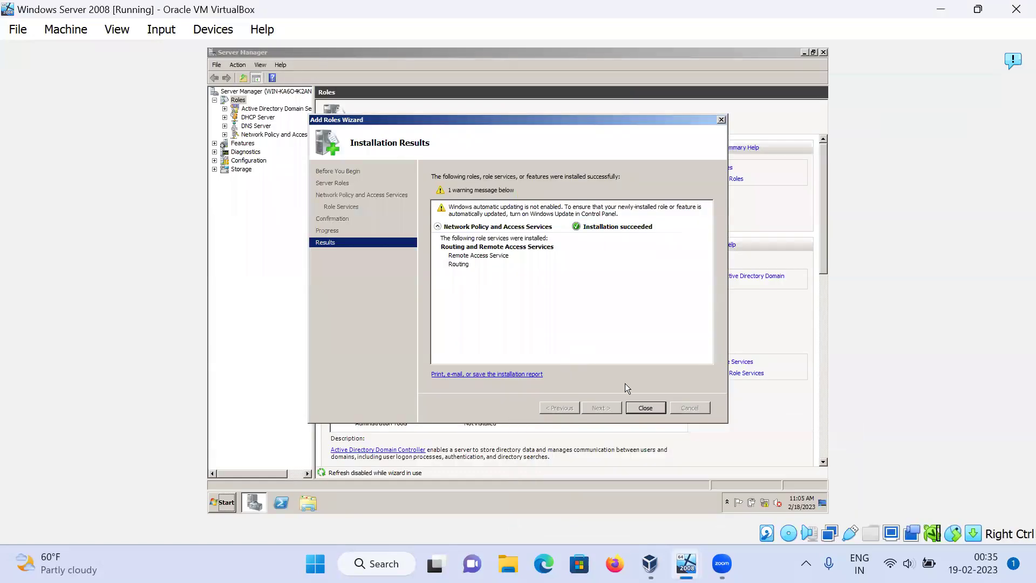
click(644, 407)
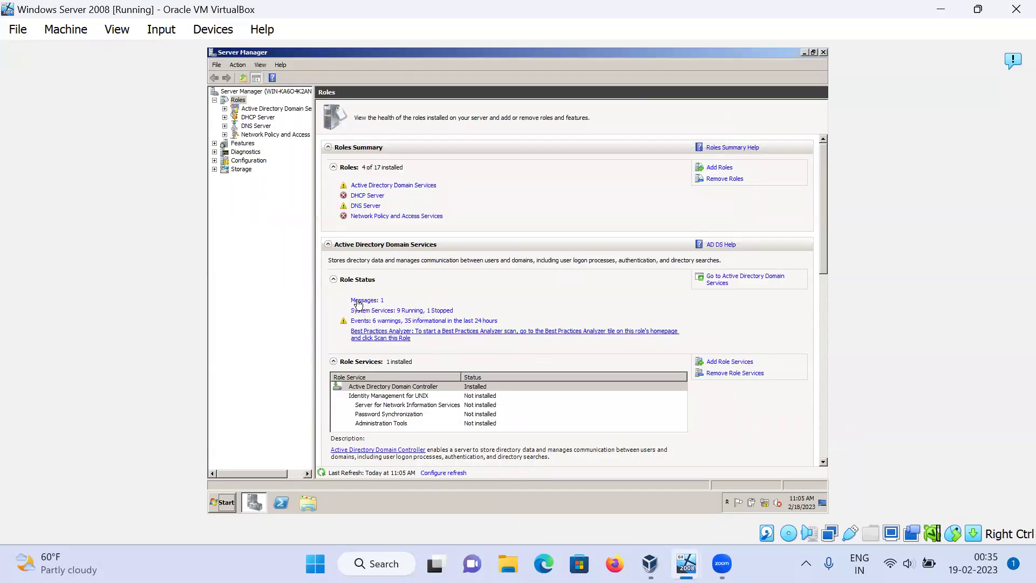
Open the Windows Firewall on/off settings from the server's Control Panel, with items shown as large icons
click(227, 503)
click(368, 371)
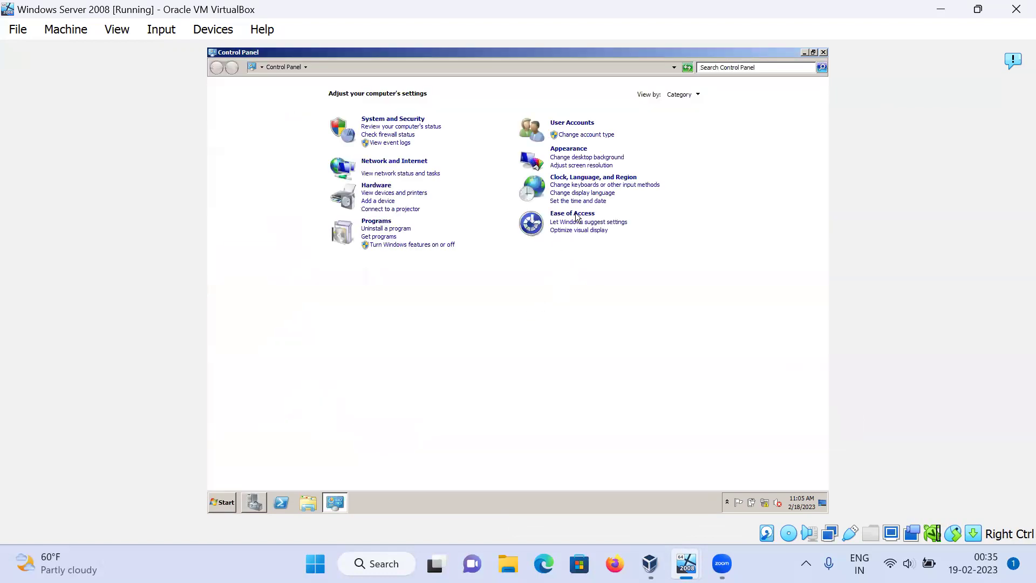
click(697, 96)
click(695, 120)
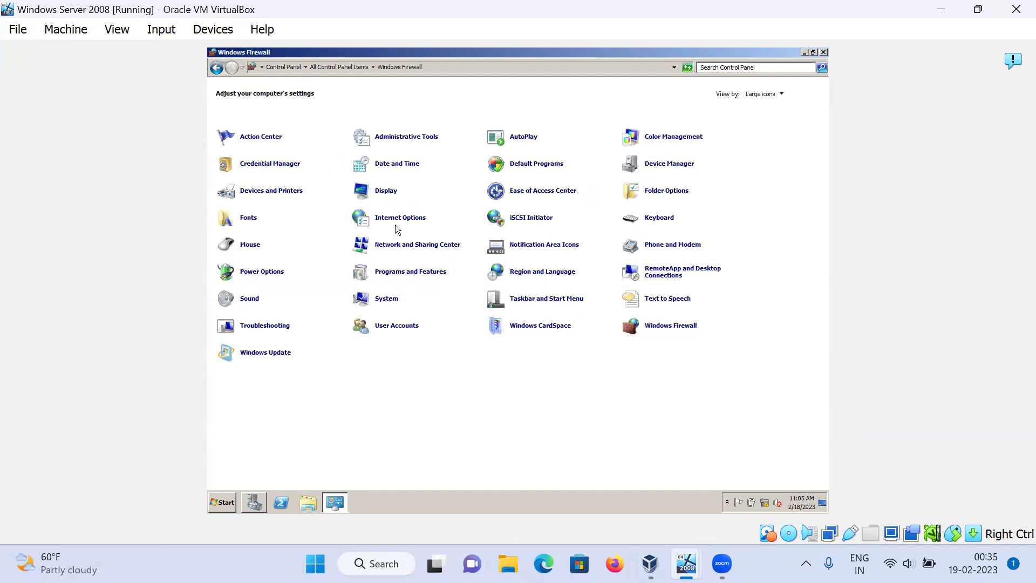
click(243, 142)
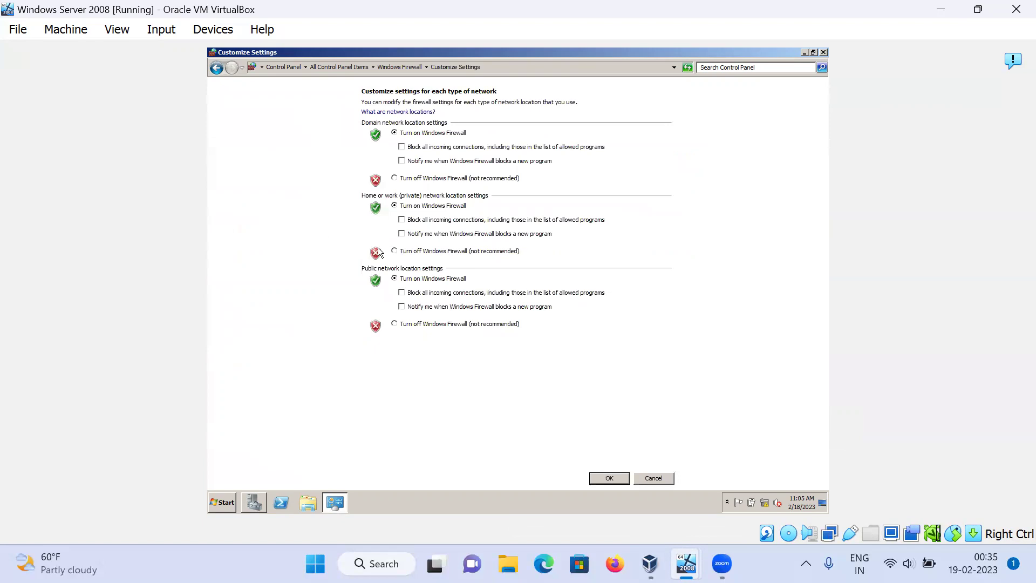
Turn off Windows Firewall for the domain, home or work, and public network locations on the server, and close the window
click(417, 180)
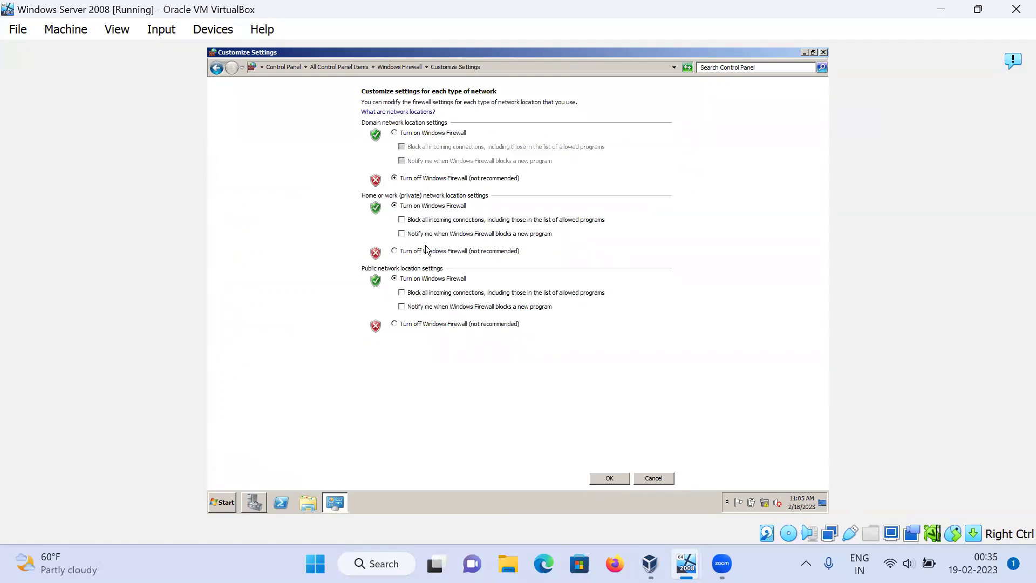
click(427, 251)
click(428, 324)
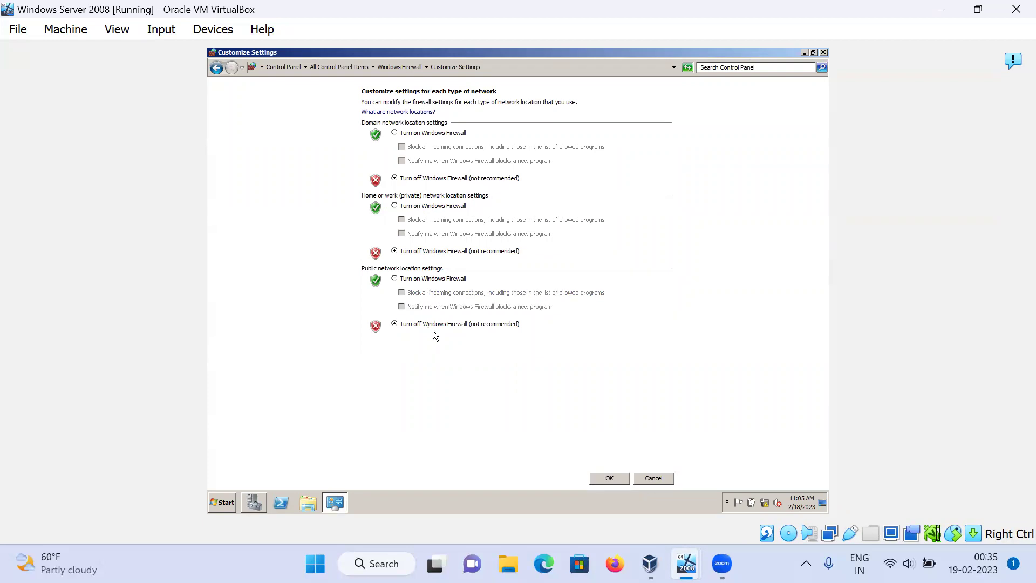
click(597, 477)
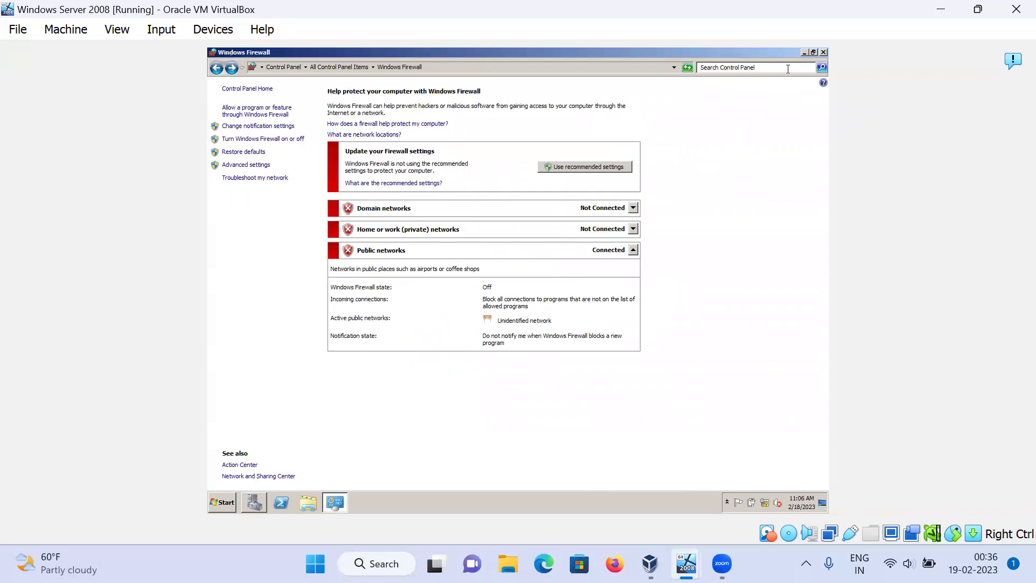
key(alt+F4)
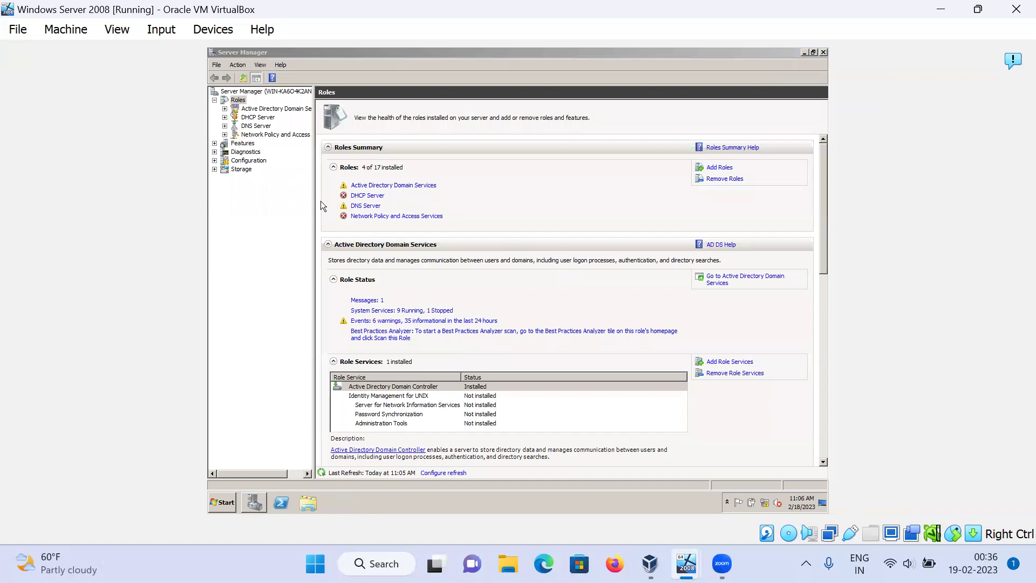
Start configuring and enabling Routing and Remote Access under the Network Policy and Access Services role
click(265, 135)
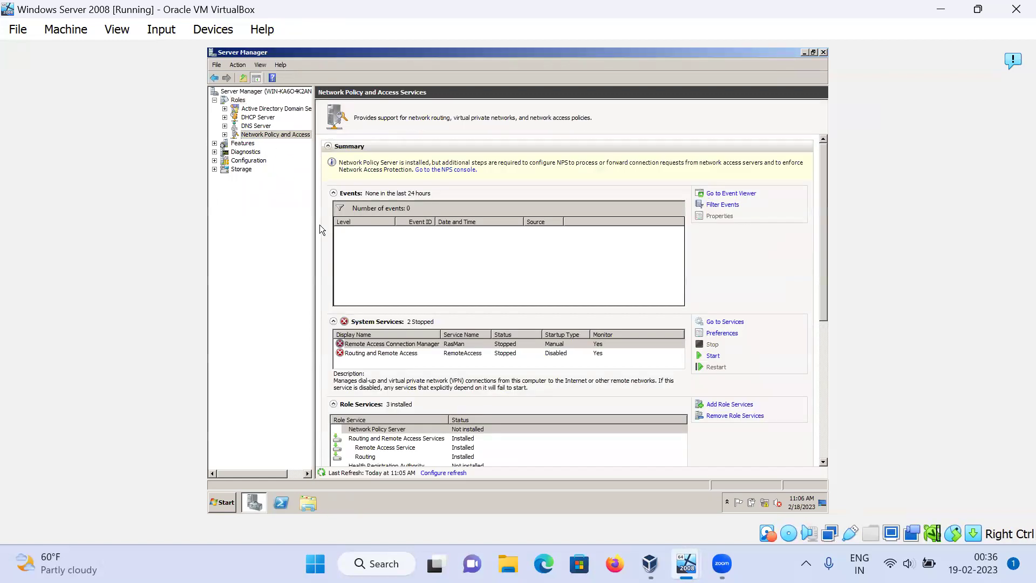
click(225, 135)
click(266, 144)
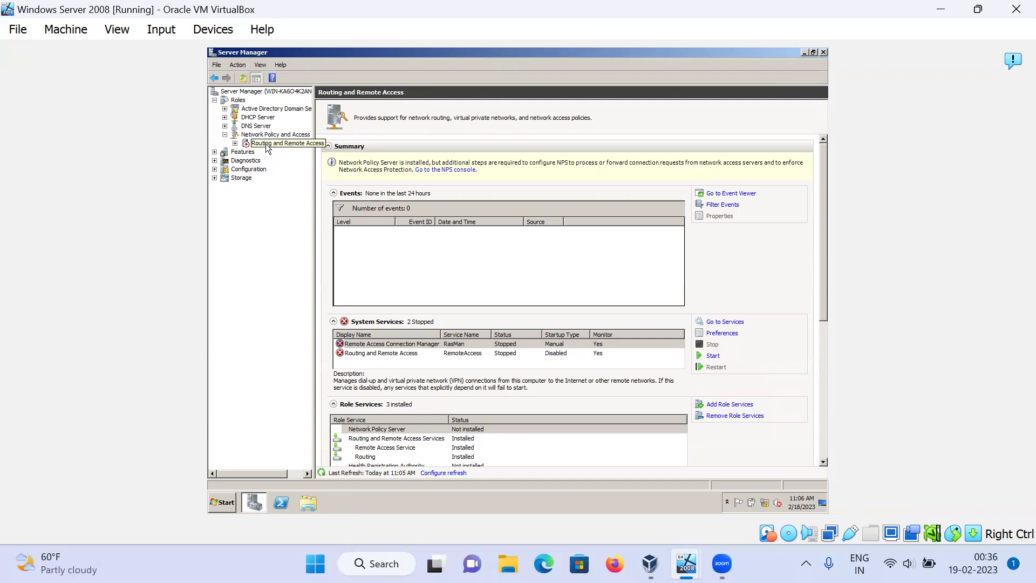
right_click(266, 144)
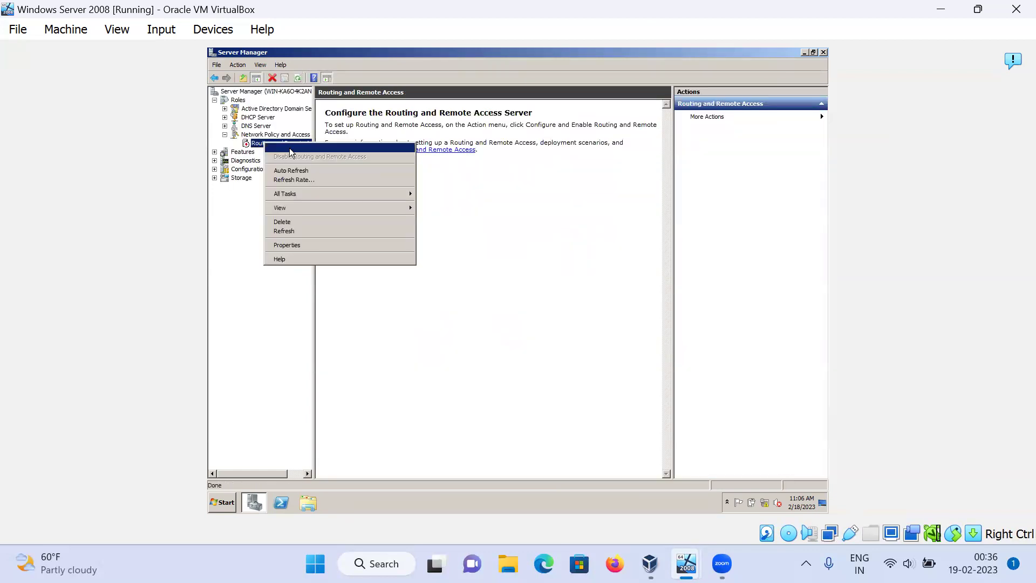
click(289, 148)
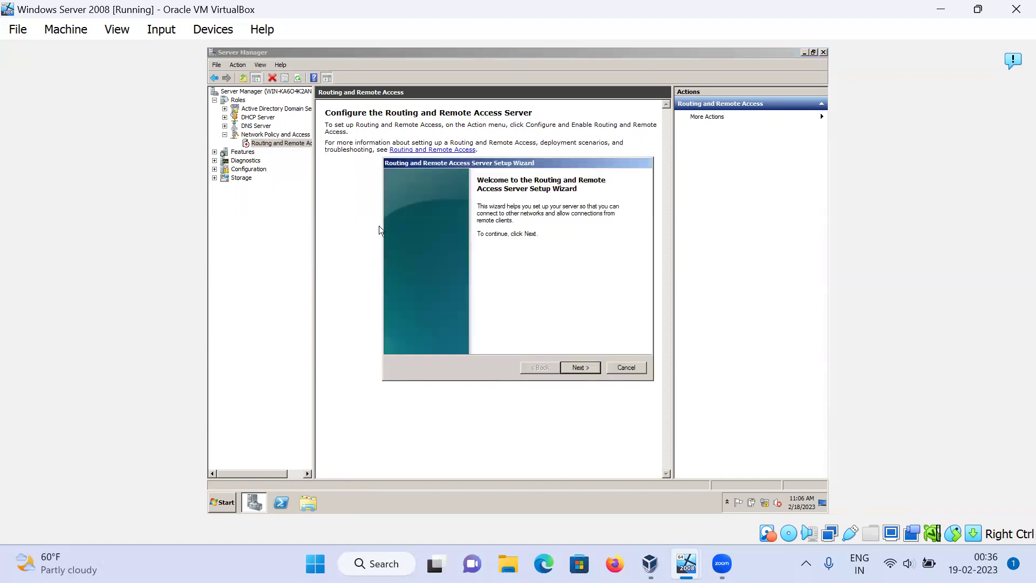
Complete the Routing and Remote Access setup wizard with a custom configuration for VPN access, and start the service
click(576, 367)
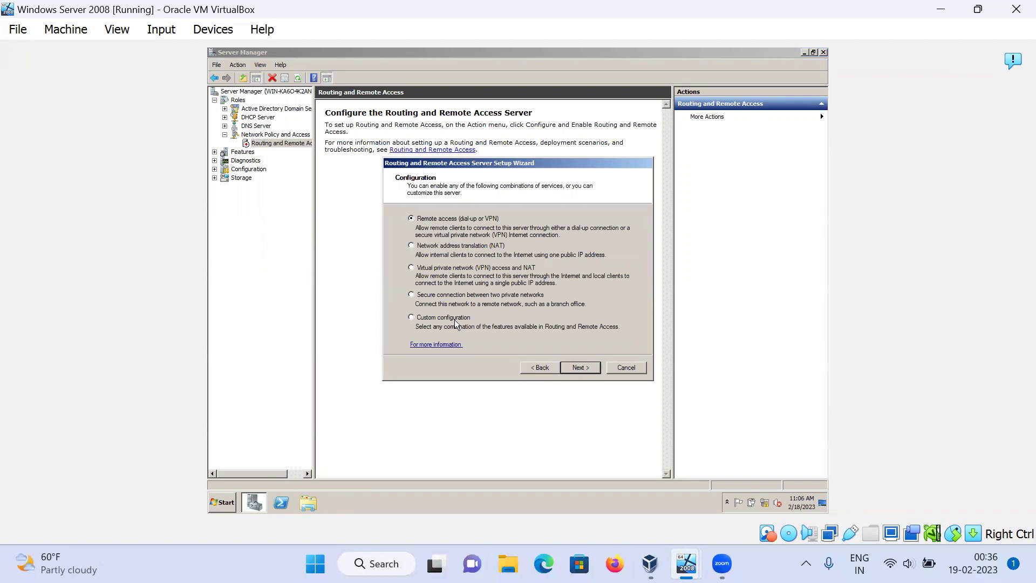
click(578, 368)
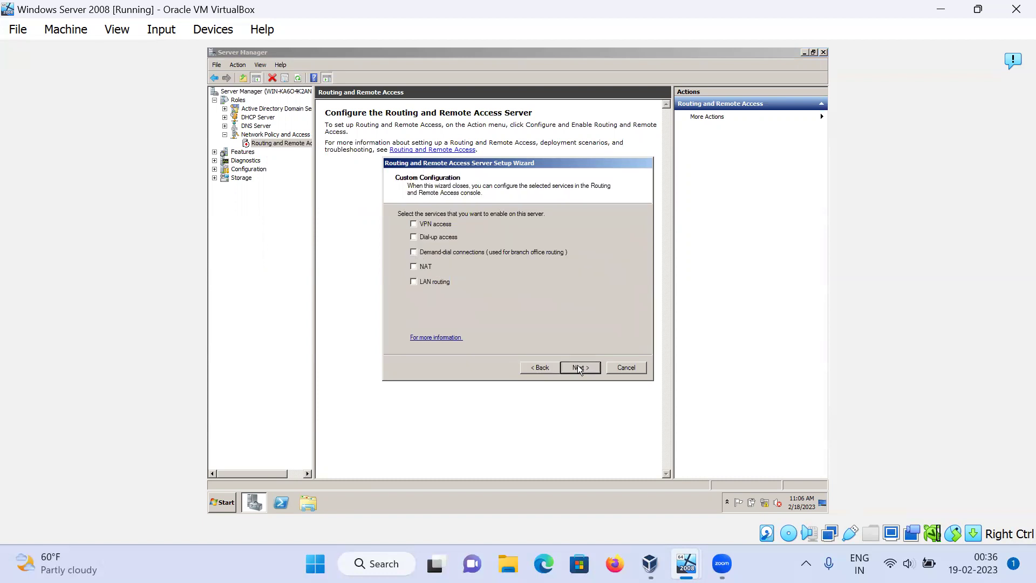
click(413, 224)
click(574, 368)
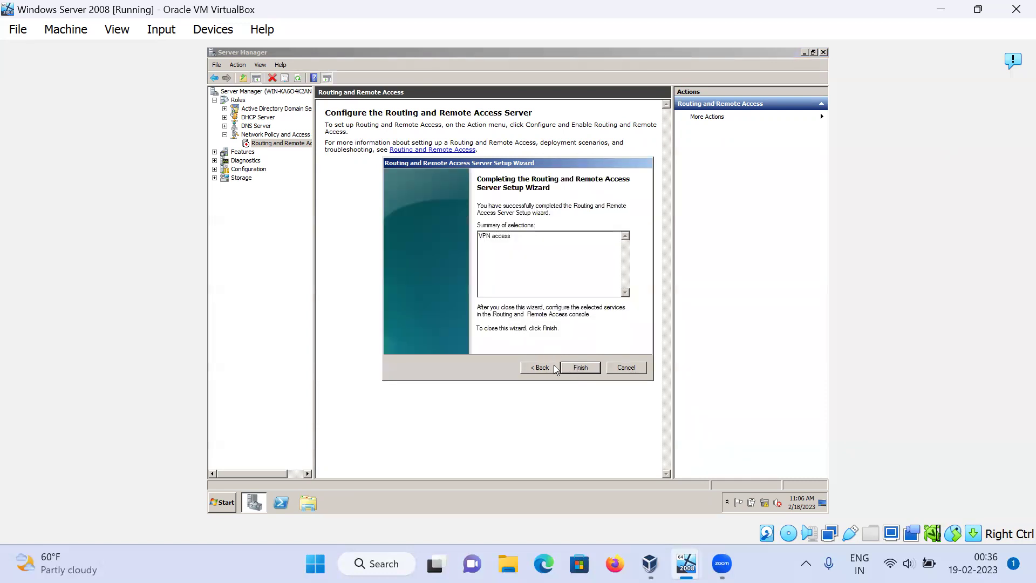
click(573, 369)
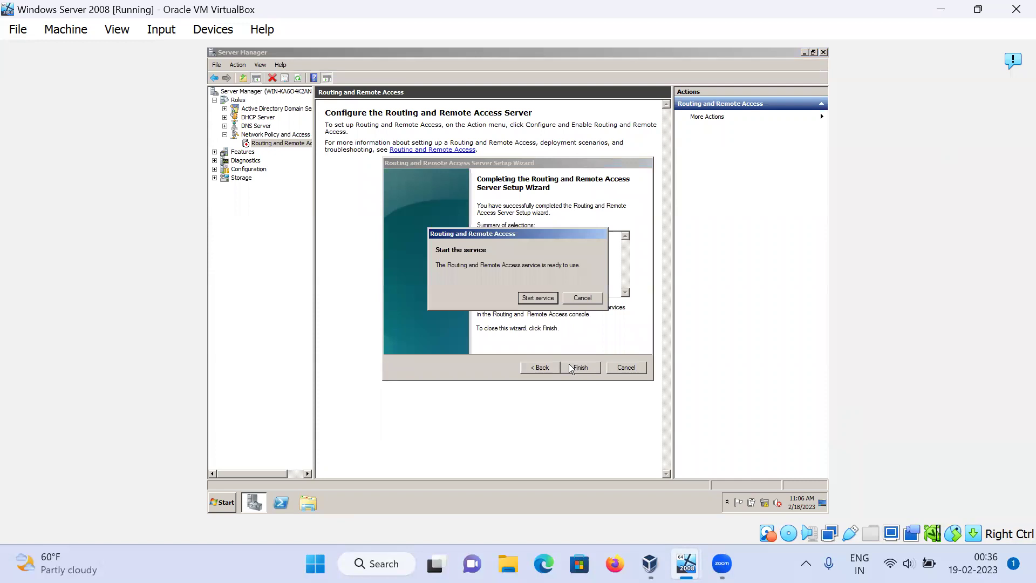
click(539, 298)
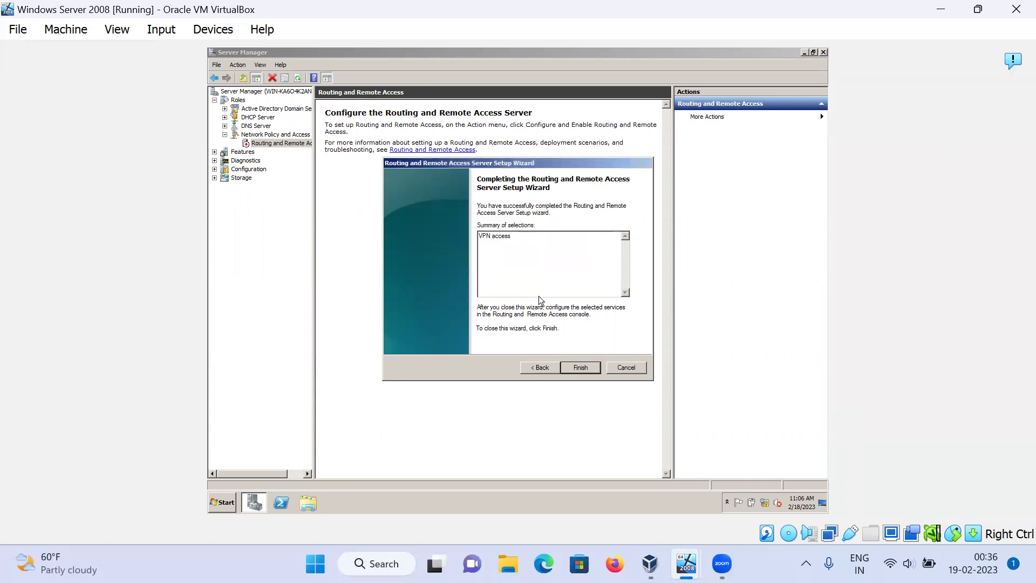
click(569, 369)
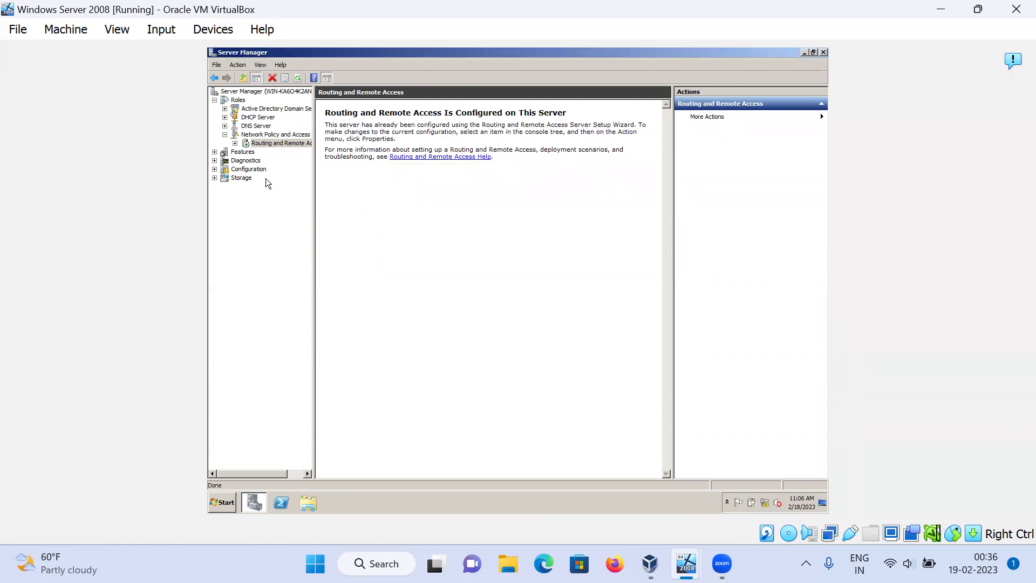
Examine the Routing and Remote Access subnodes, including Remote Access Logging & Policies, Remote Access Clients and IPv6
click(236, 143)
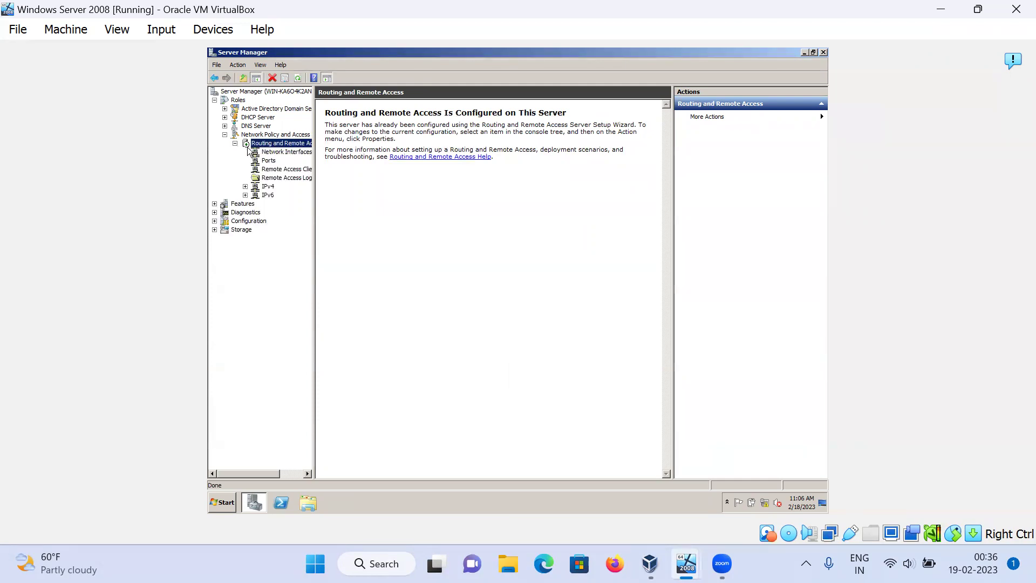
click(284, 178)
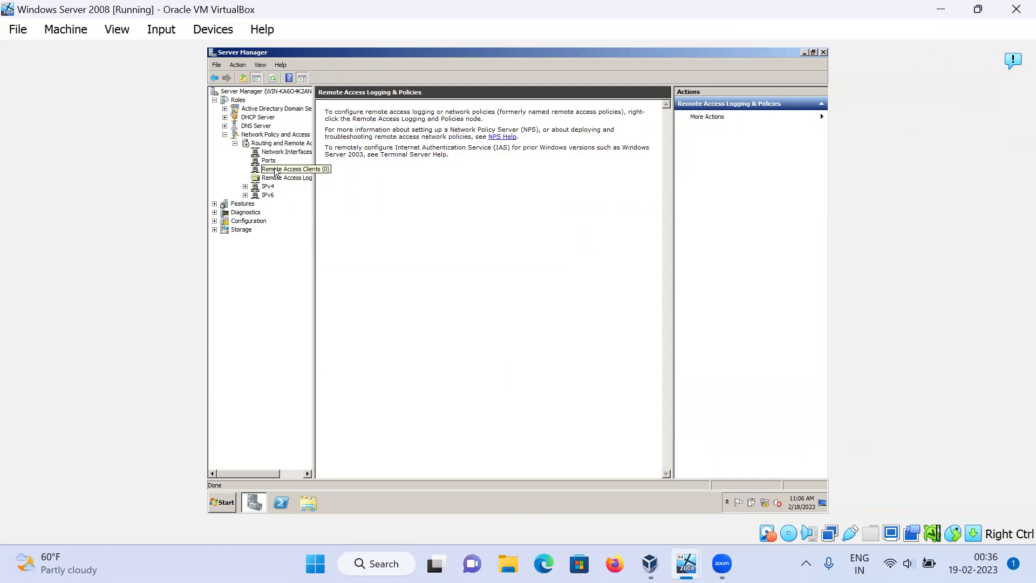
click(277, 170)
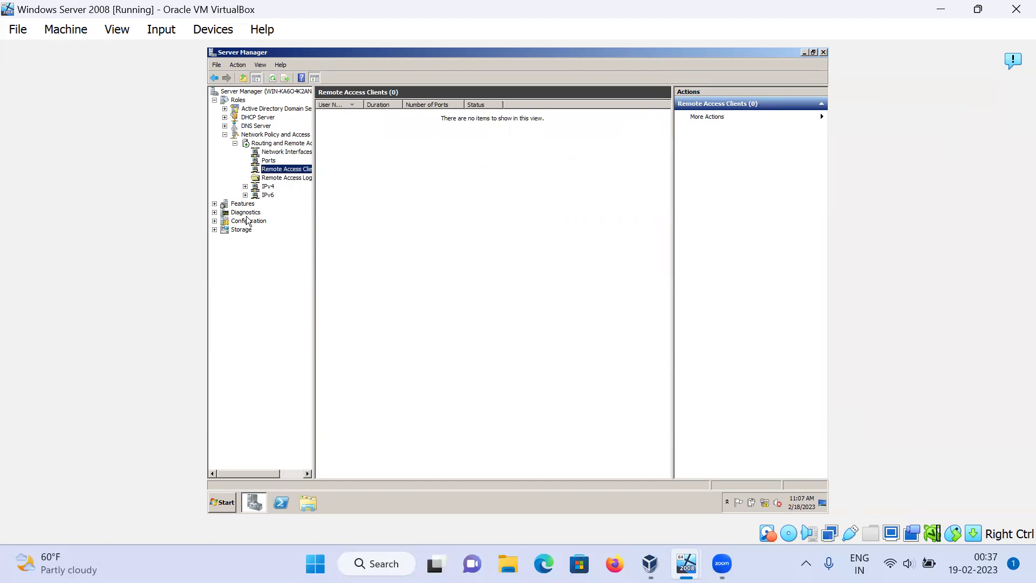
click(245, 195)
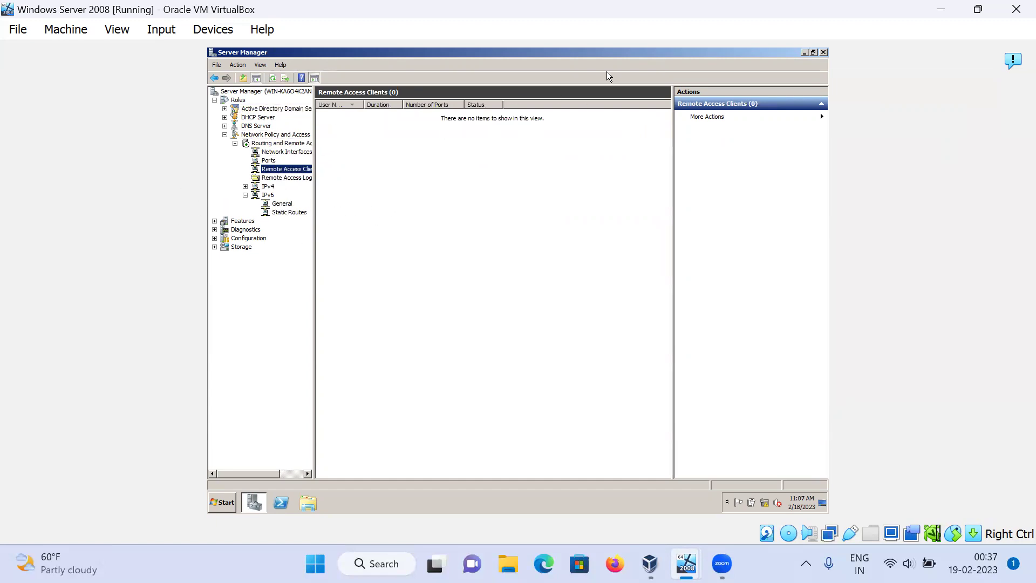
Open Active Directory Users and Computers and display the Users container of the techsolutions.com domain
key(super+d)
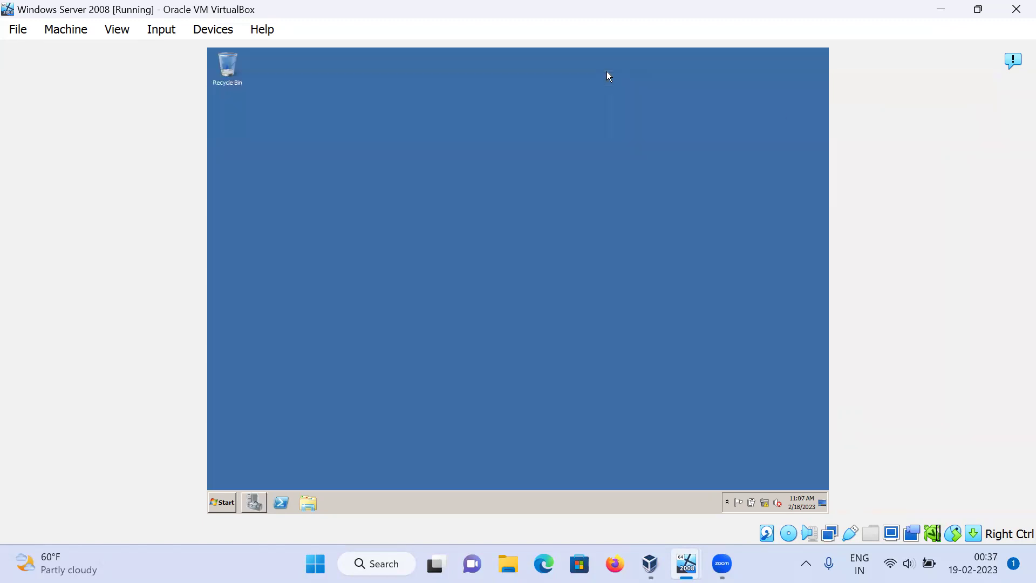
click(224, 503)
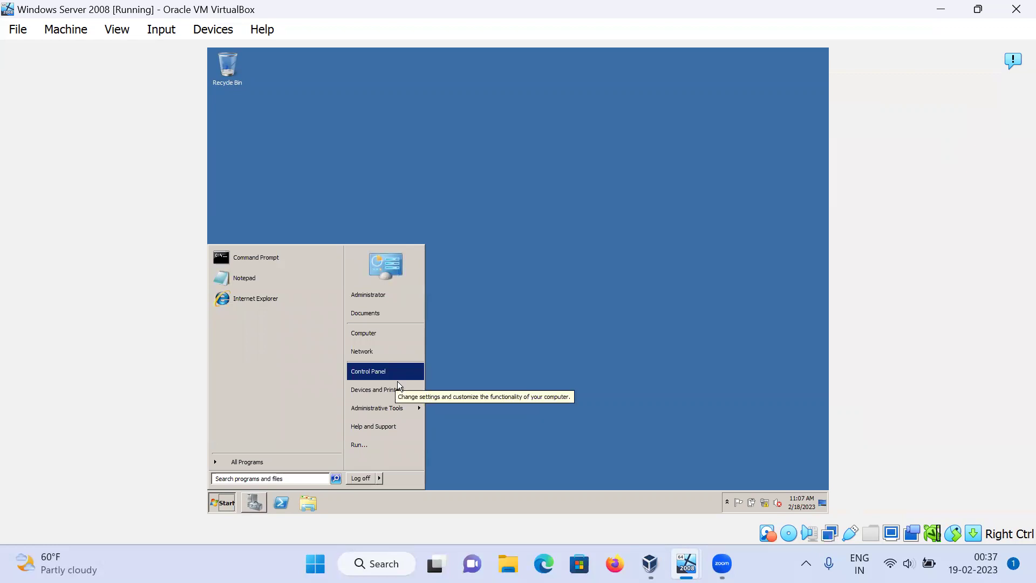
click(287, 479)
text(act)
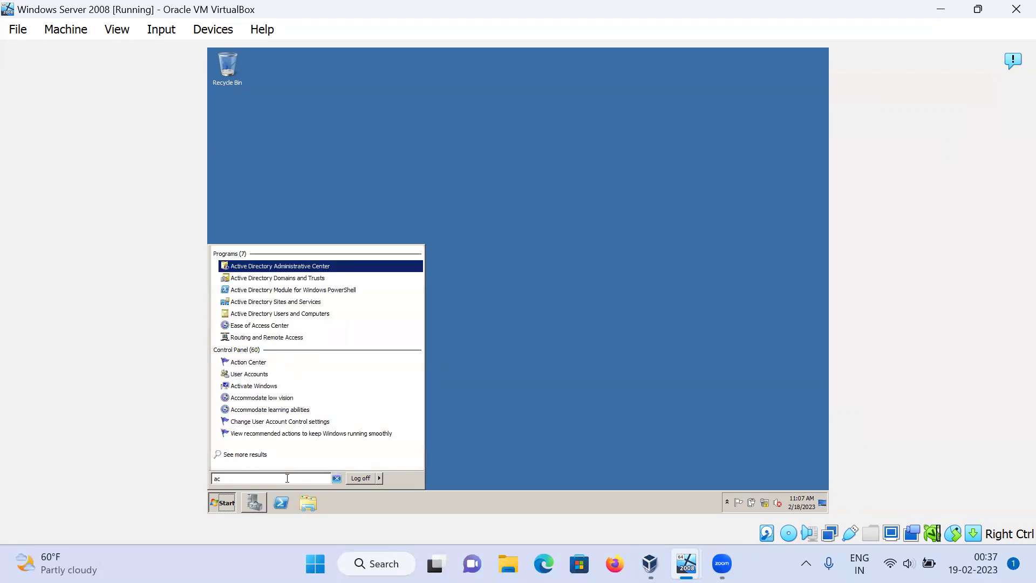
click(258, 314)
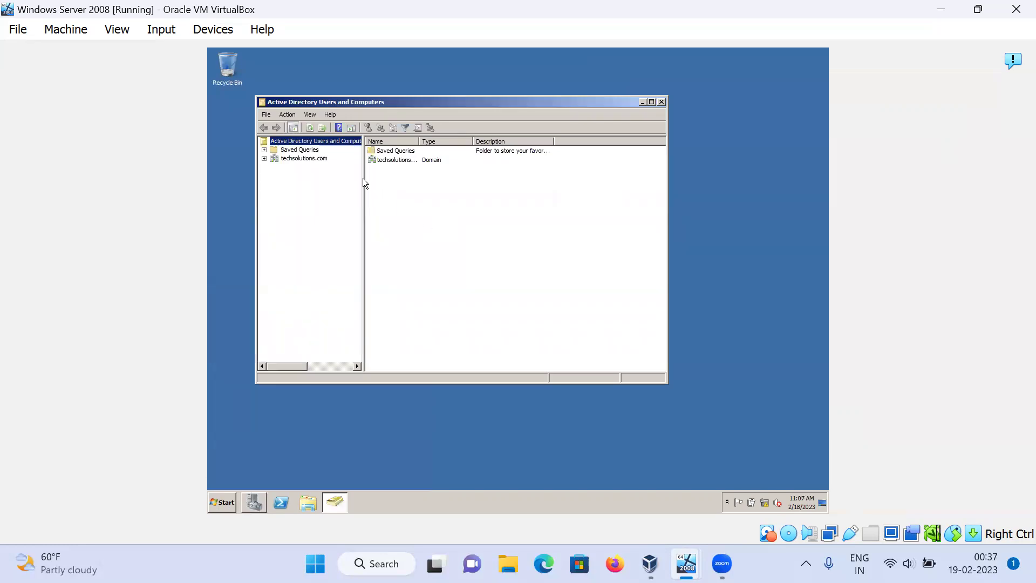
double_click(305, 158)
click(298, 210)
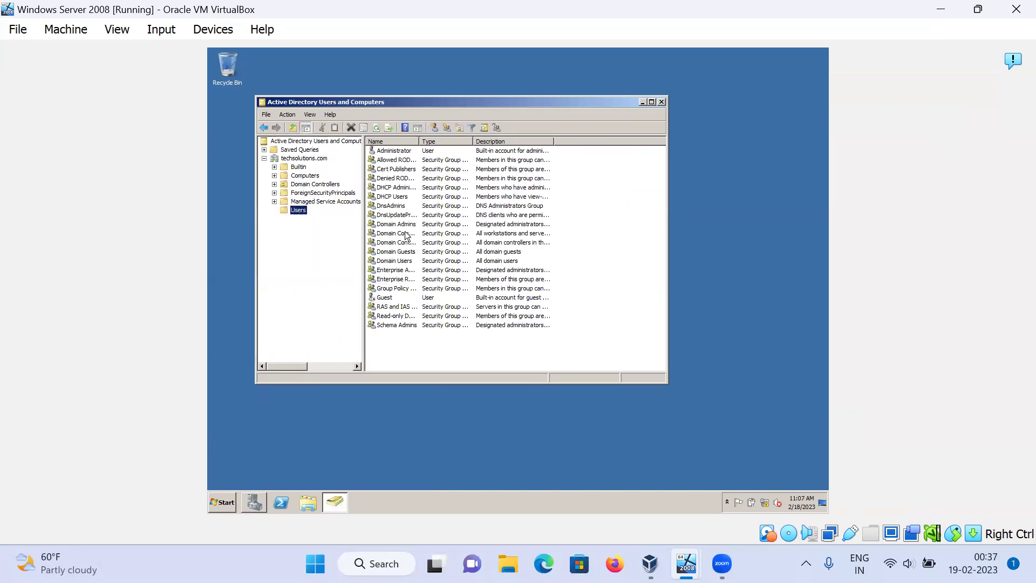
Set the Administrator account's dial-in network access permission to Allow access, and close Active Directory Users and Computers
click(386, 142)
click(393, 141)
click(392, 150)
right_click(393, 149)
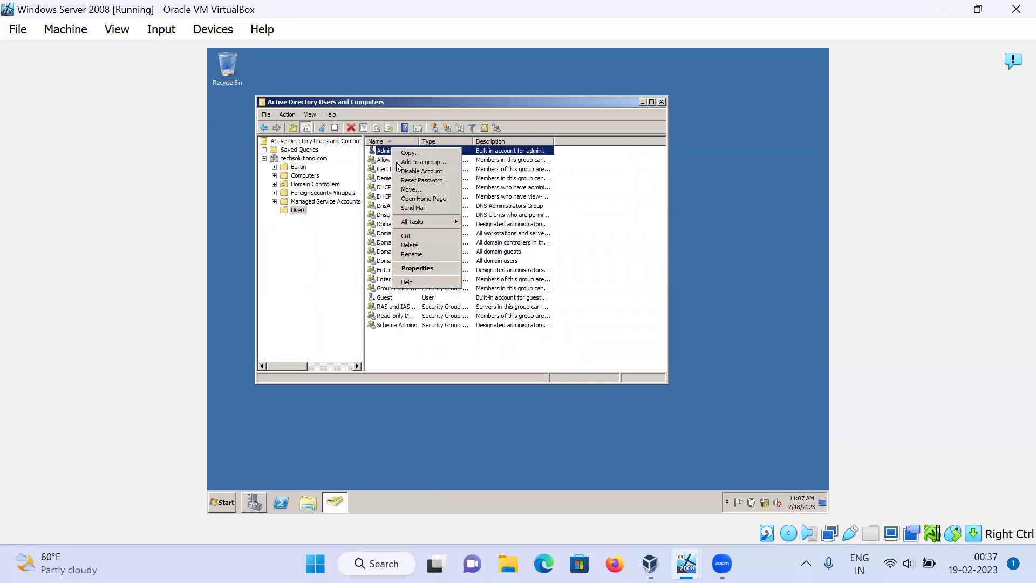
click(415, 268)
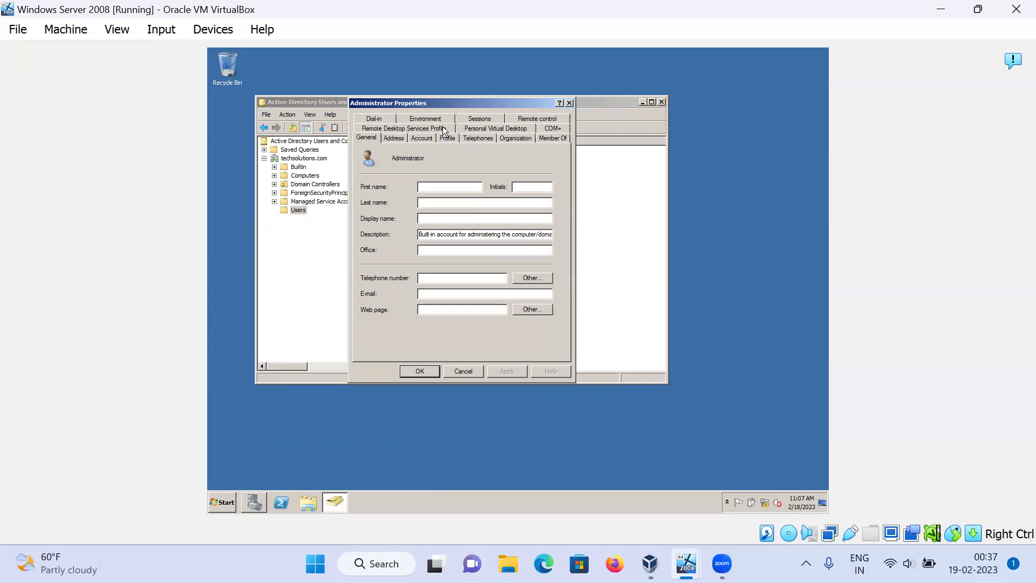
click(377, 118)
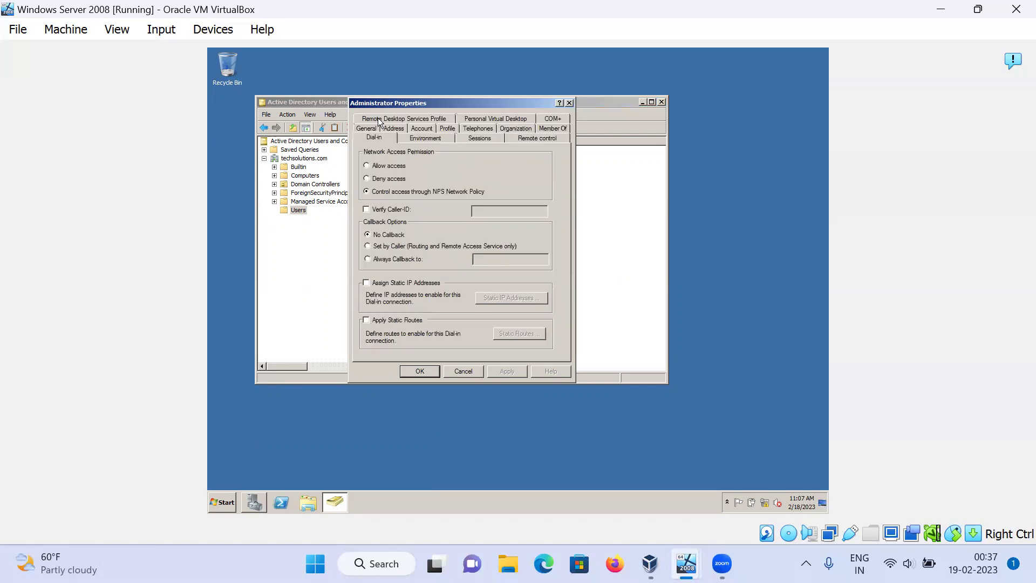
click(384, 167)
click(427, 374)
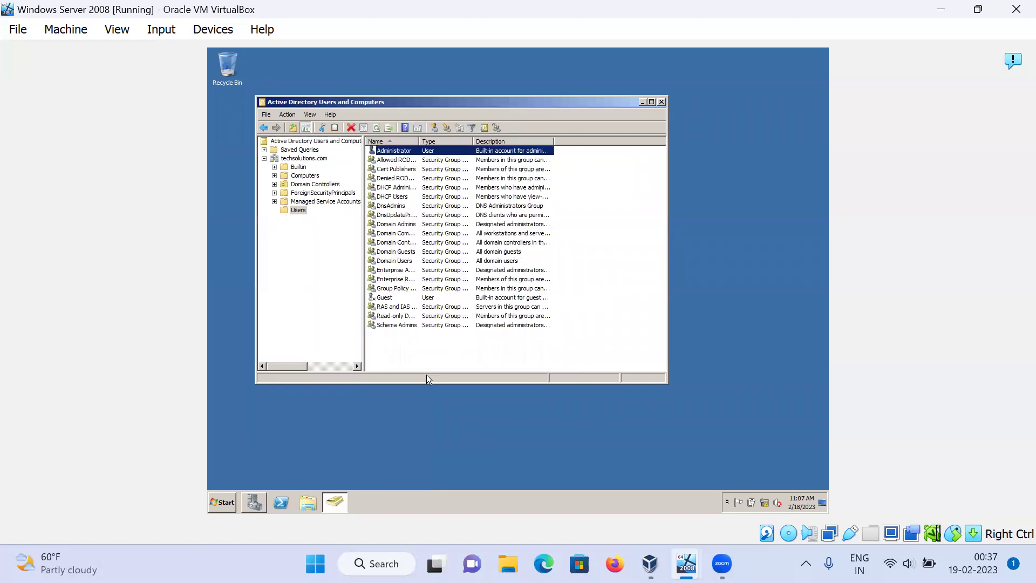
click(661, 102)
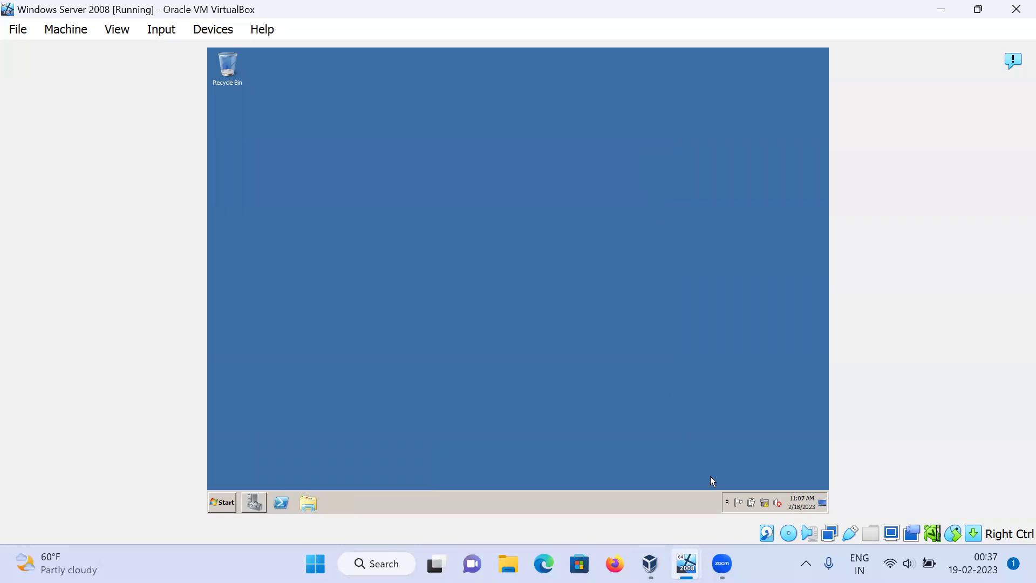
Switch to the Windows 7 virtual machine and open Network and Sharing Center from Control Panel
mouse_move(687, 564)
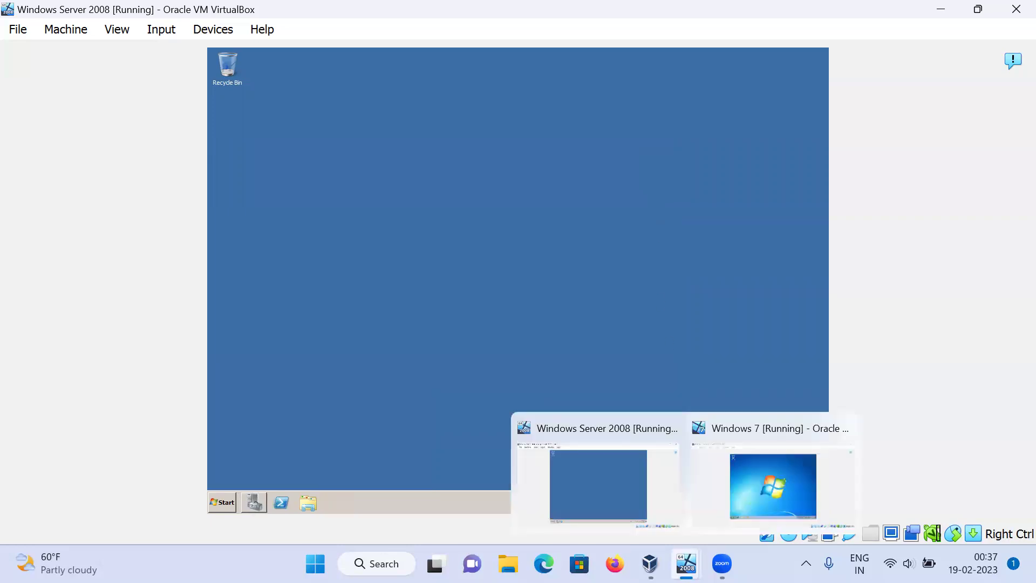
click(783, 487)
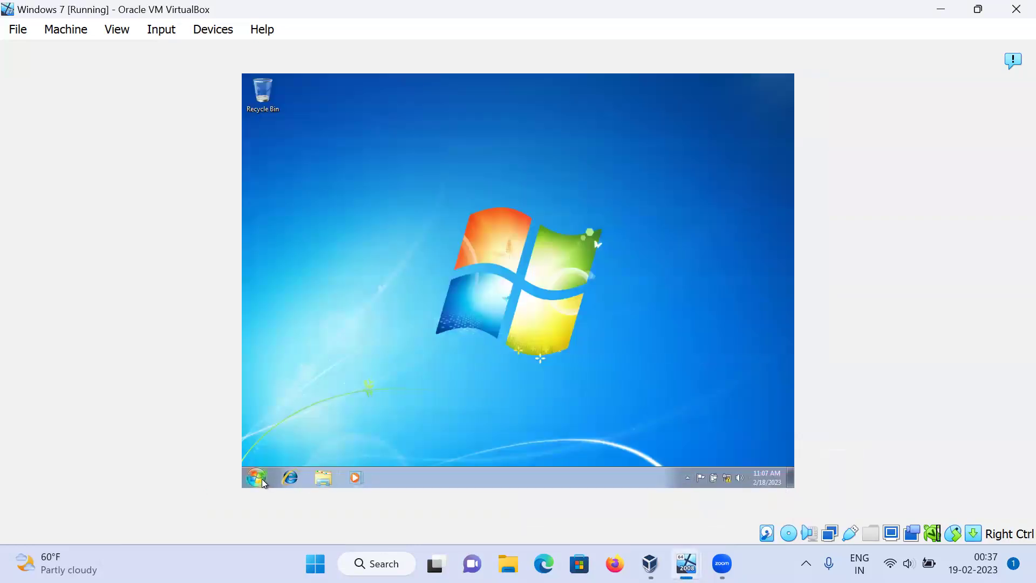
click(258, 479)
click(426, 369)
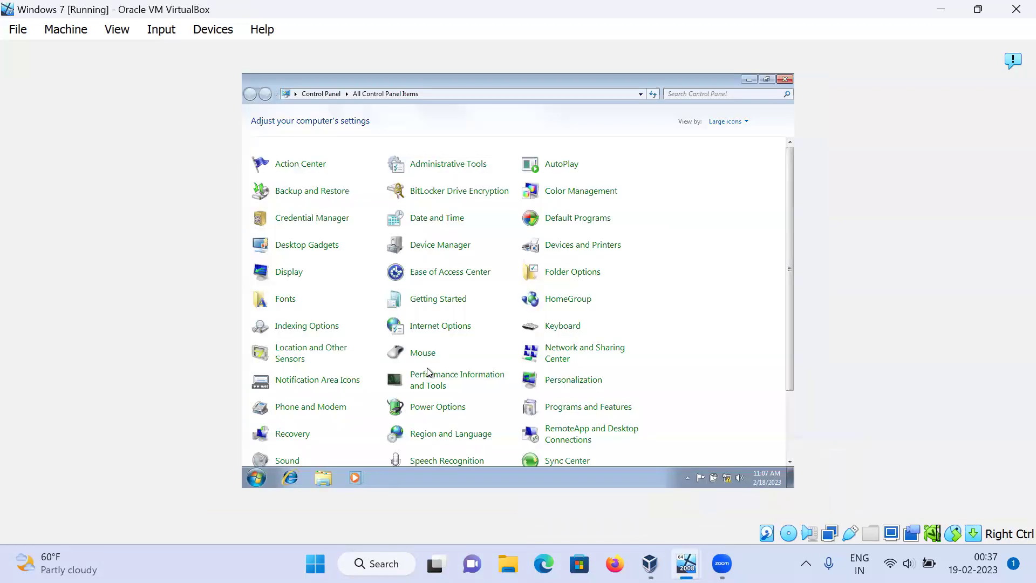
click(707, 296)
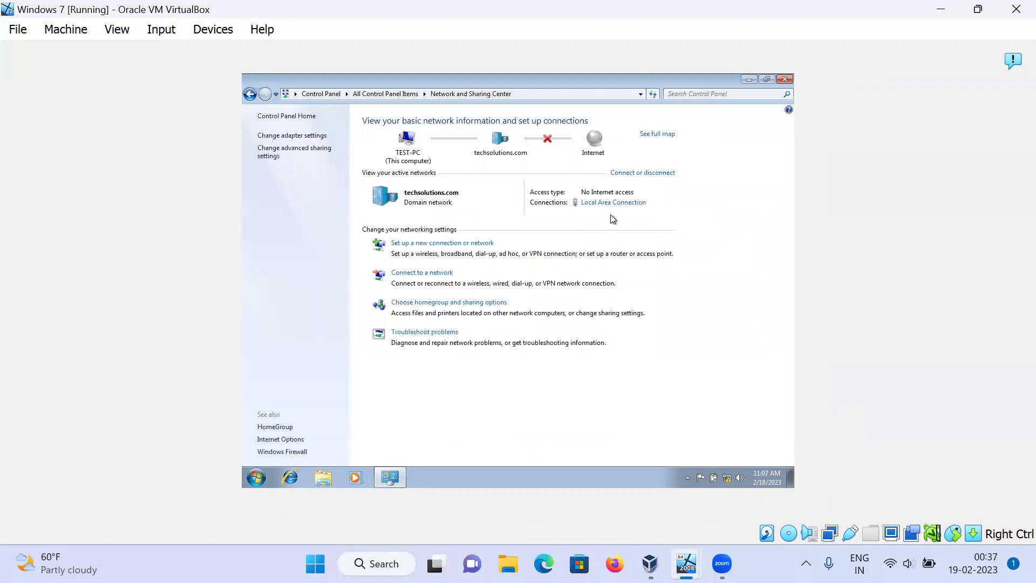
Start a workplace VPN connection, postpone the Internet connection setup, and set the Internet address to connect to as 10.0.0.1
click(471, 248)
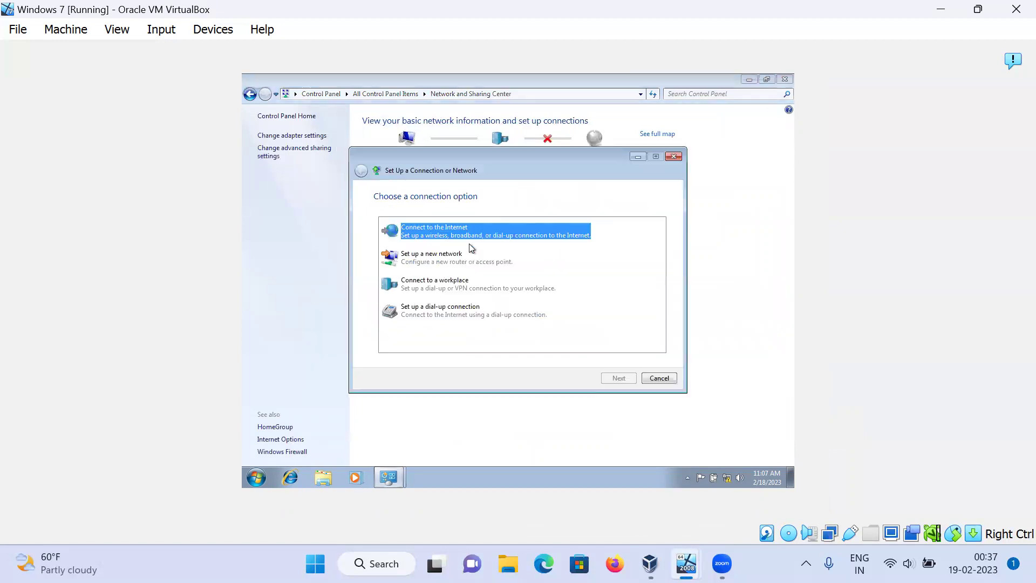
click(457, 291)
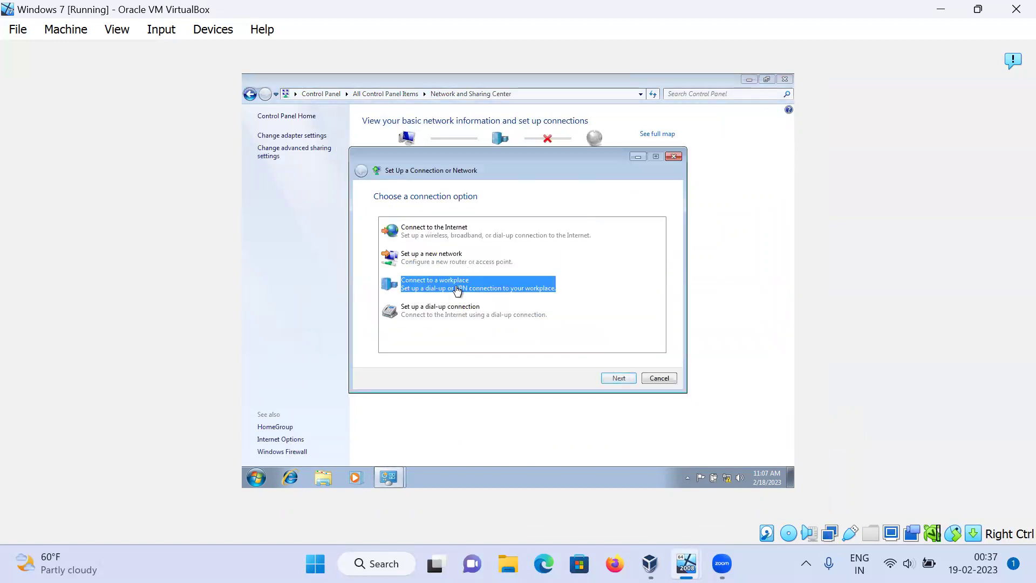
click(621, 379)
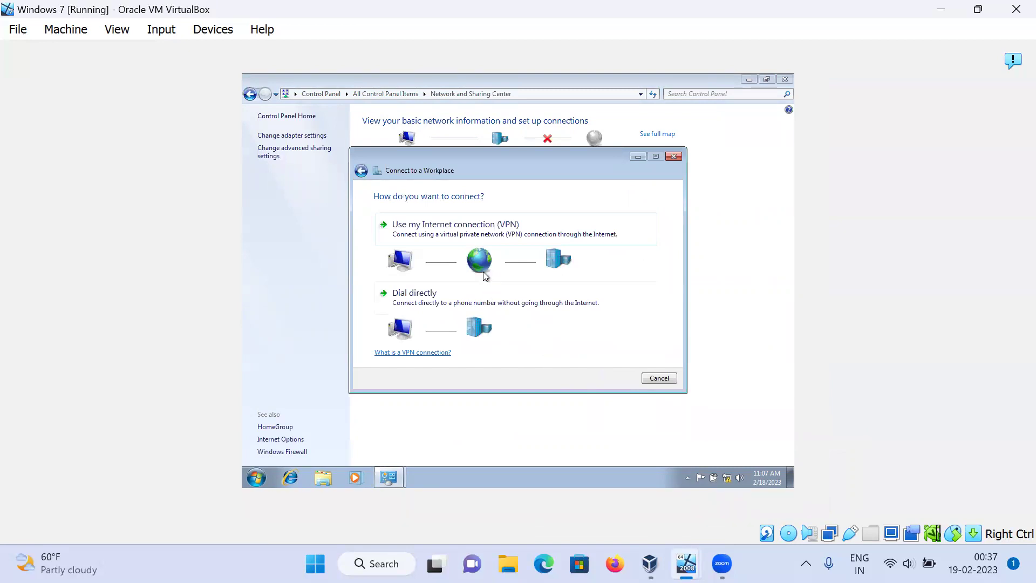
click(484, 231)
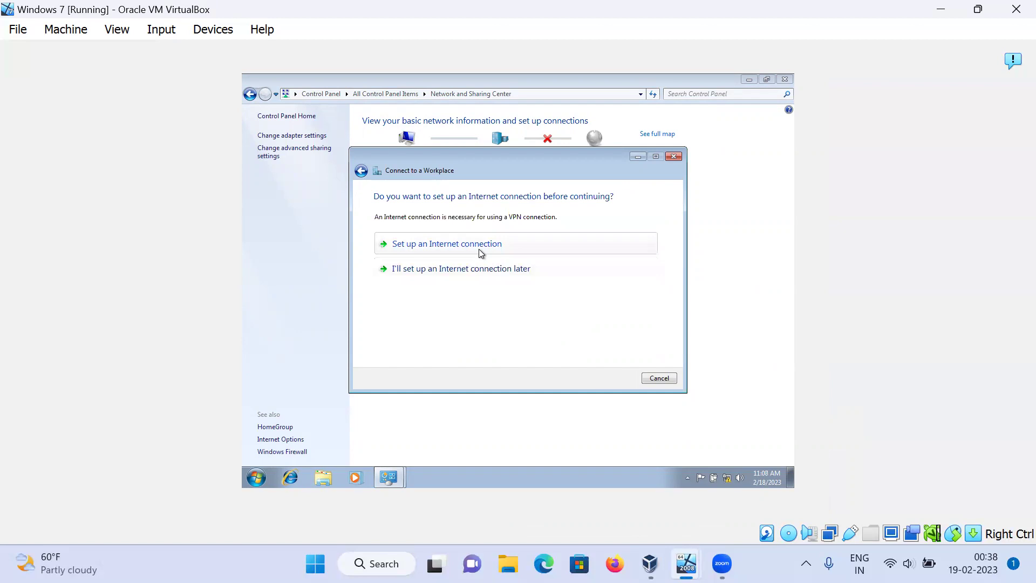
click(481, 268)
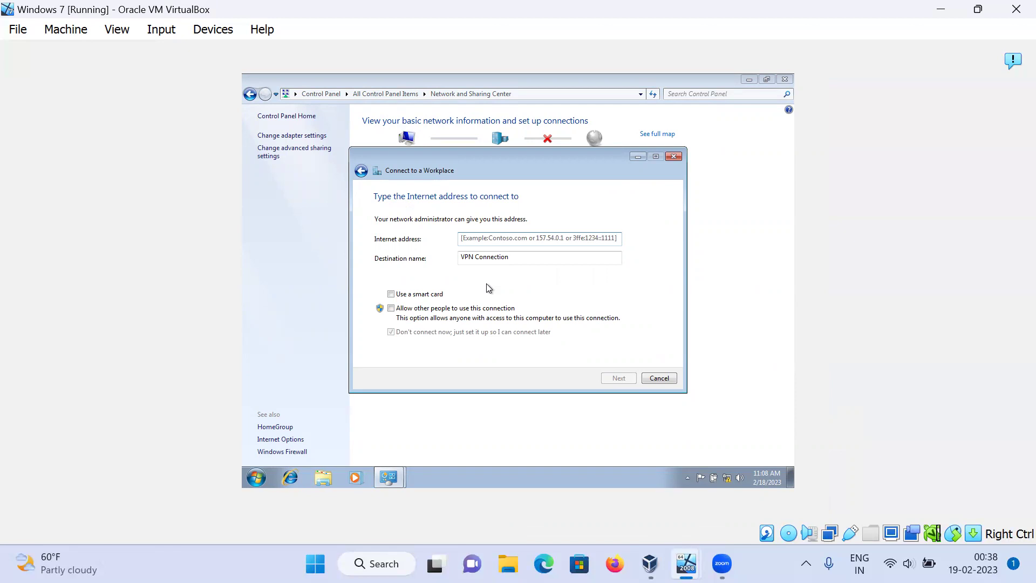
text(10.0.0.1)
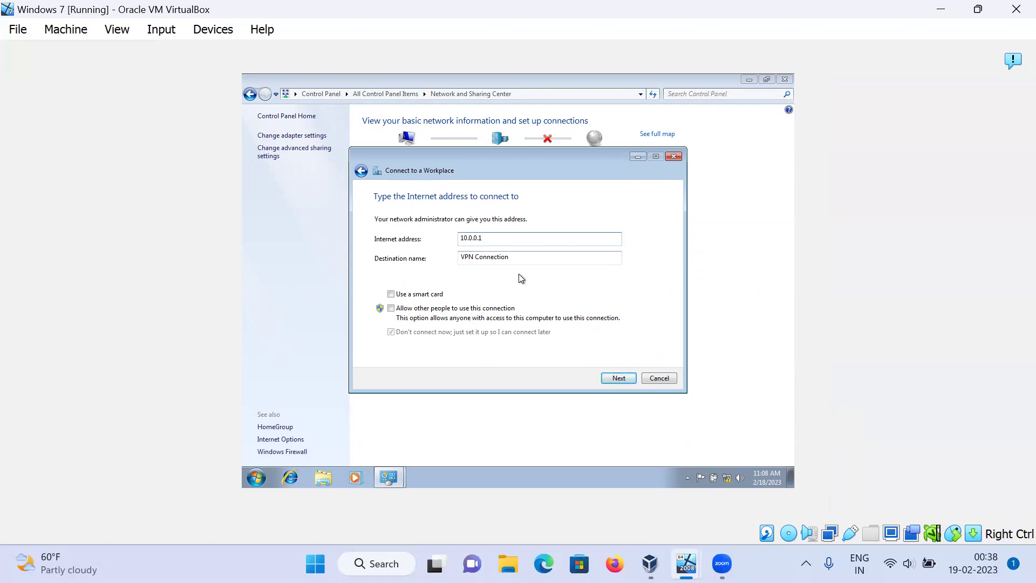
click(618, 377)
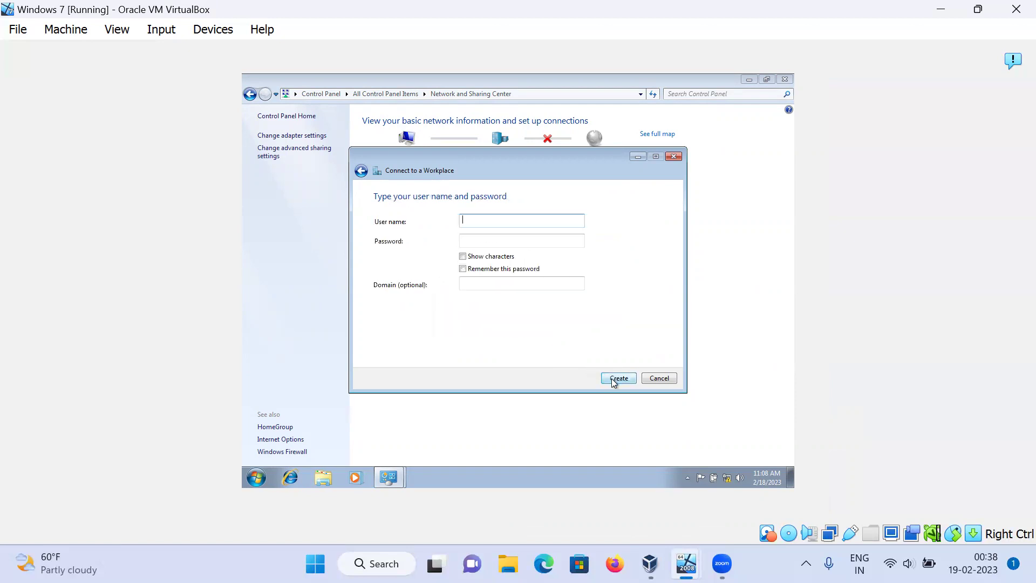
Enter the user name Administrator and the account password, create the VPN connection, and close the wizard
text(Administrator)
click(463, 240)
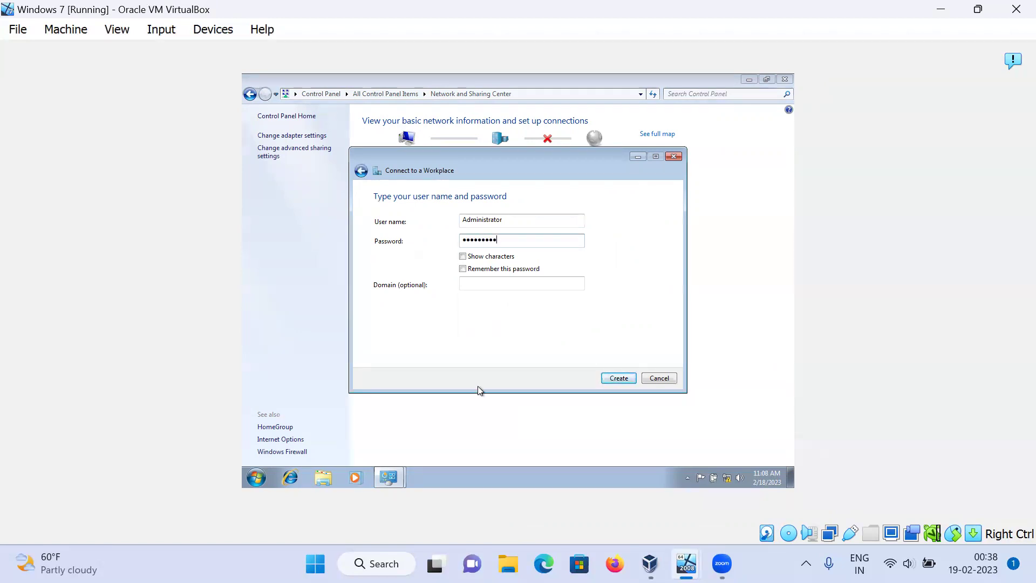
click(618, 378)
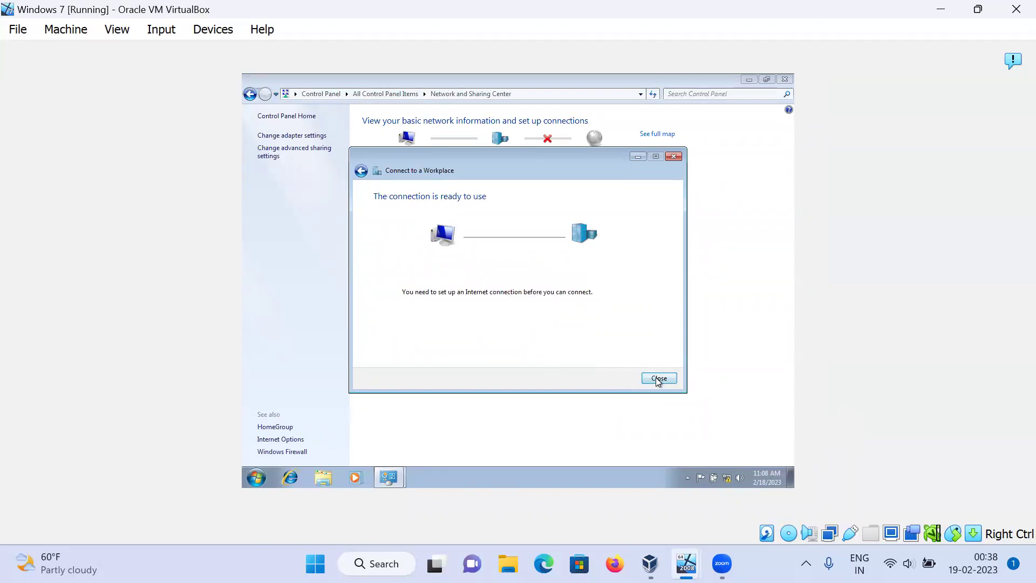
click(658, 379)
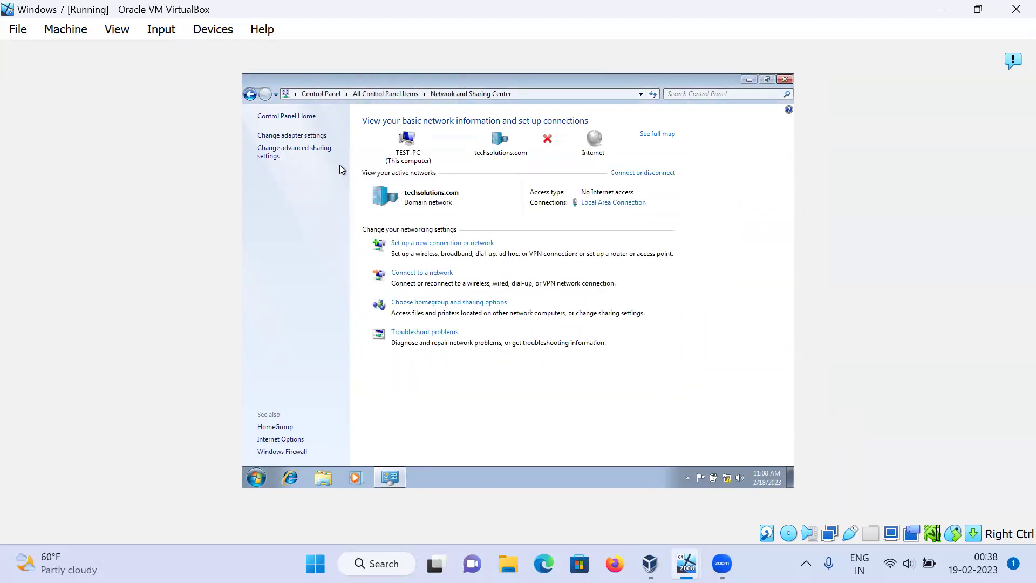
Open the adapter list and set the VPN Connection's type of VPN to Point to Point Tunneling Protocol (PPTP)
click(316, 136)
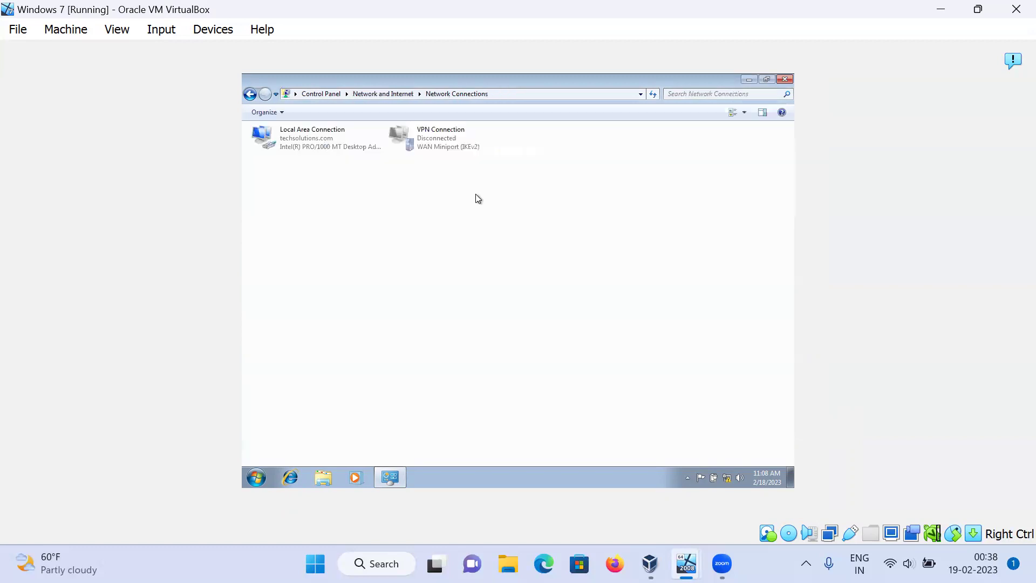
click(438, 142)
right_click(439, 142)
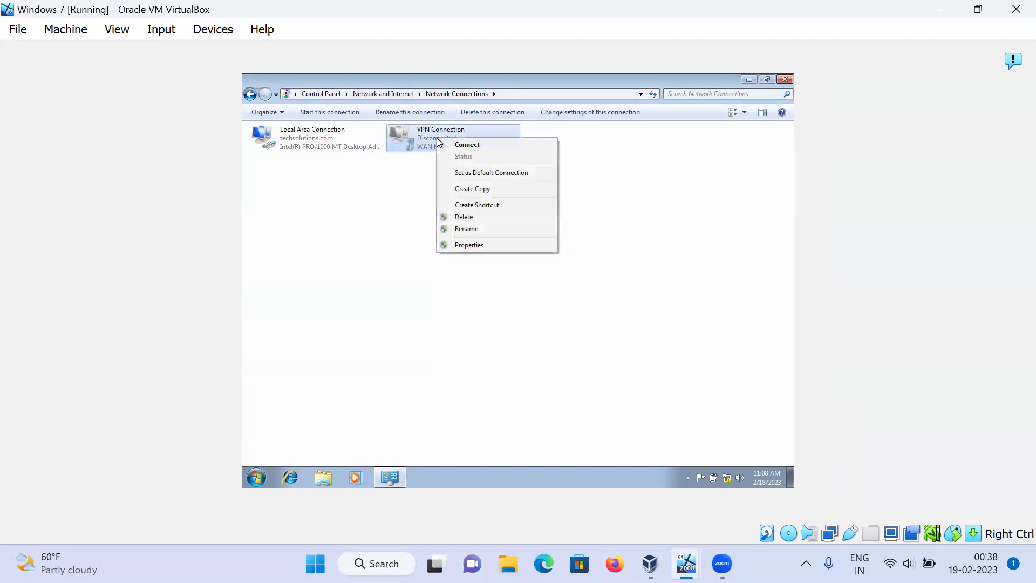
click(462, 245)
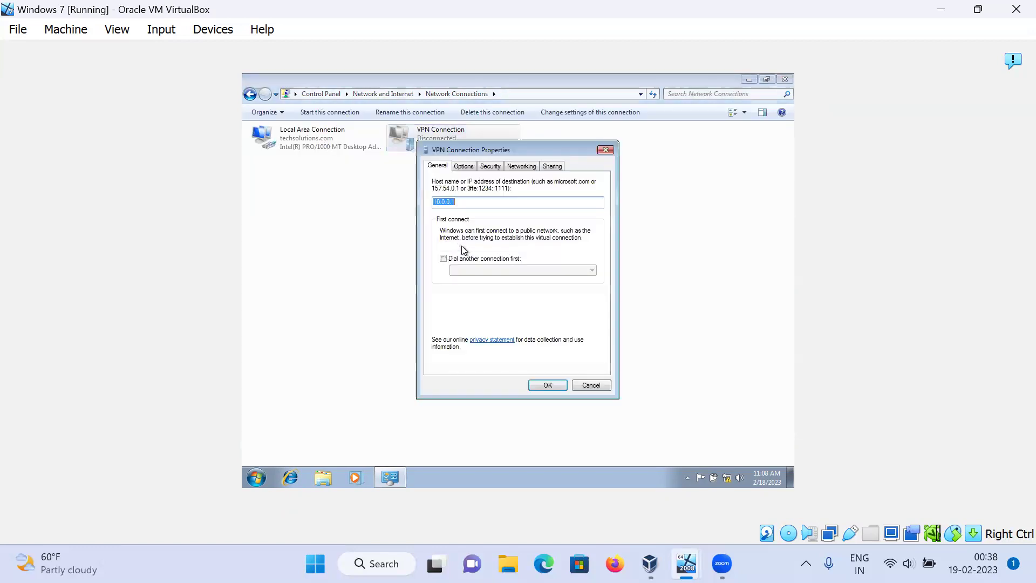
click(490, 167)
click(488, 188)
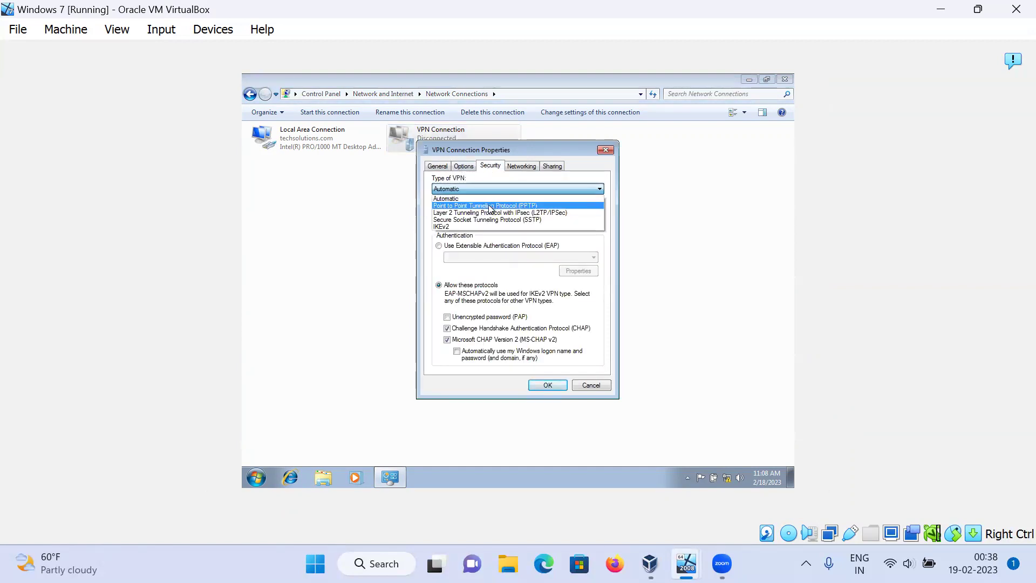
click(489, 206)
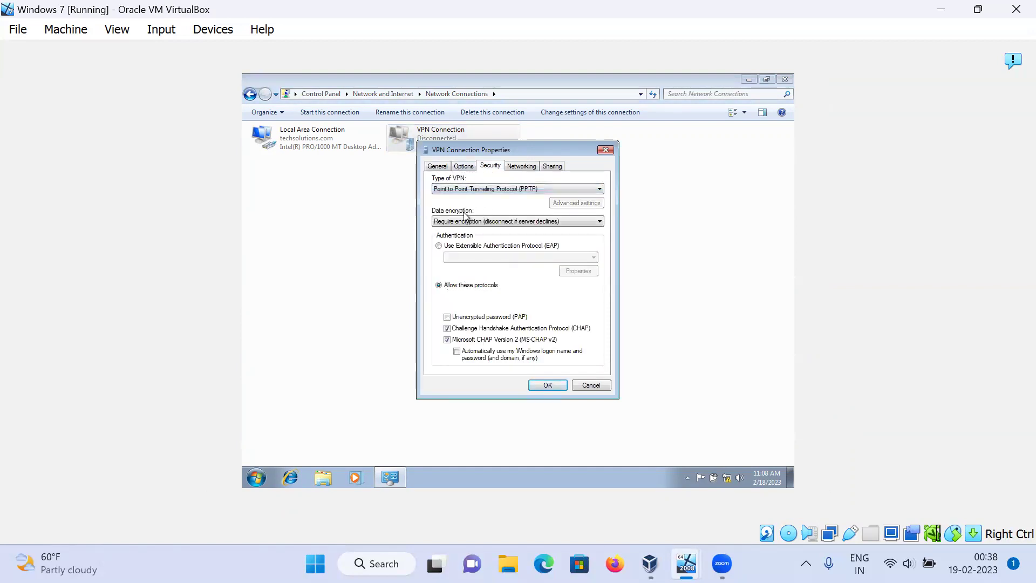
click(541, 386)
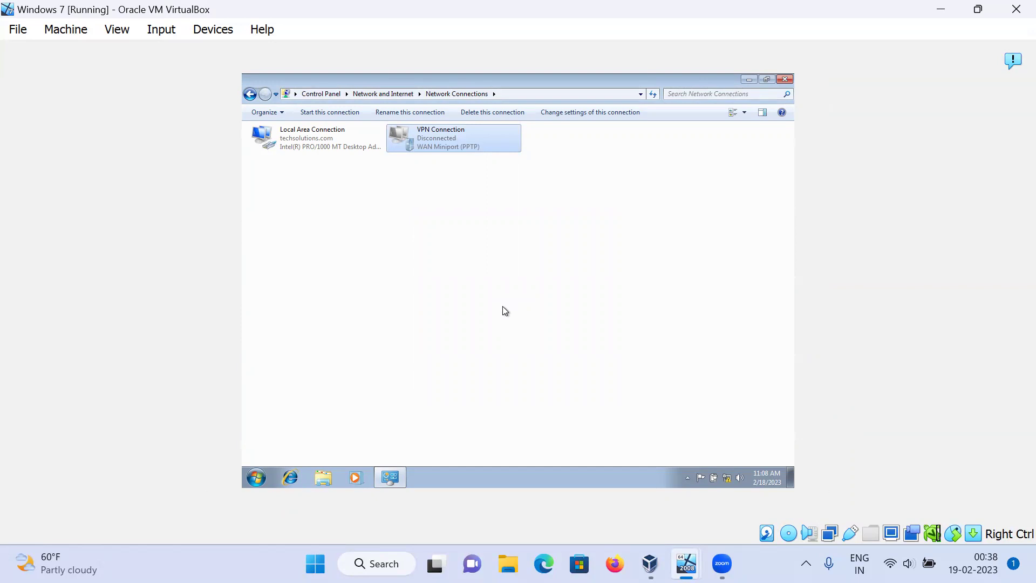
Connect the VPN Connection as Administrator, entering the account password
double_click(457, 141)
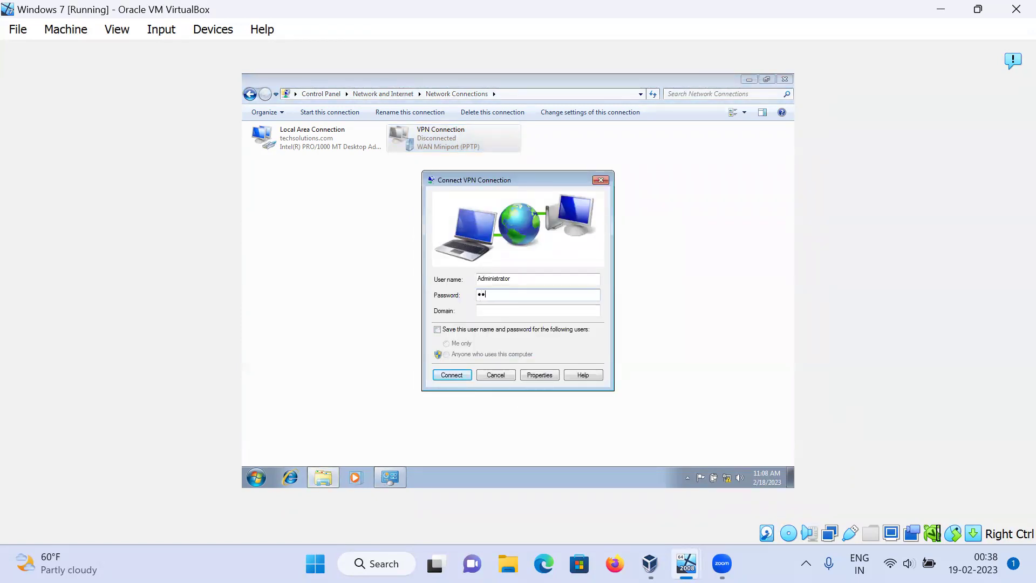
key(Return)
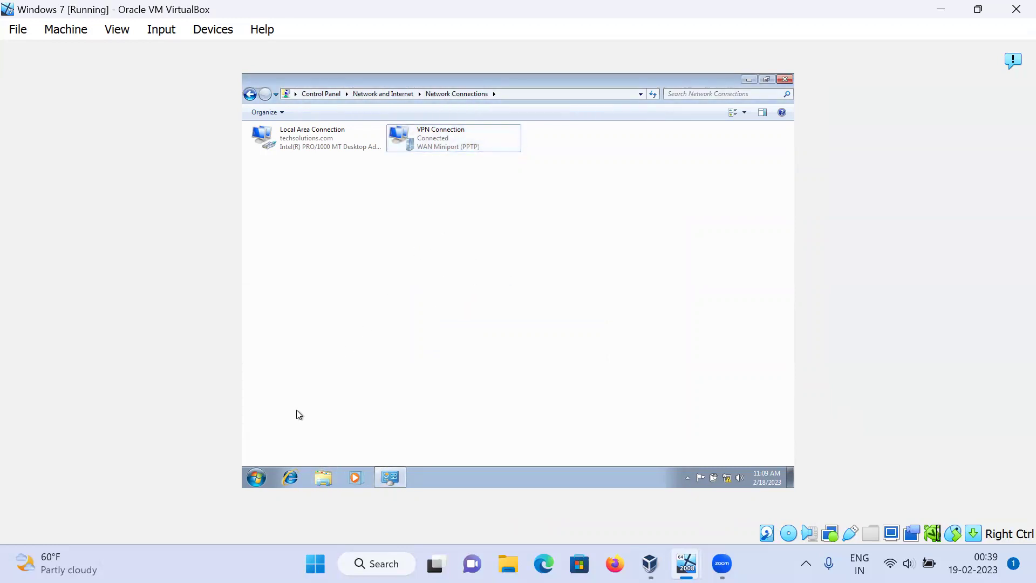
Run ipconfig/all in Command Prompt, examine the VPN and Local Area Connection adapter addresses, and close Command Prompt
click(257, 478)
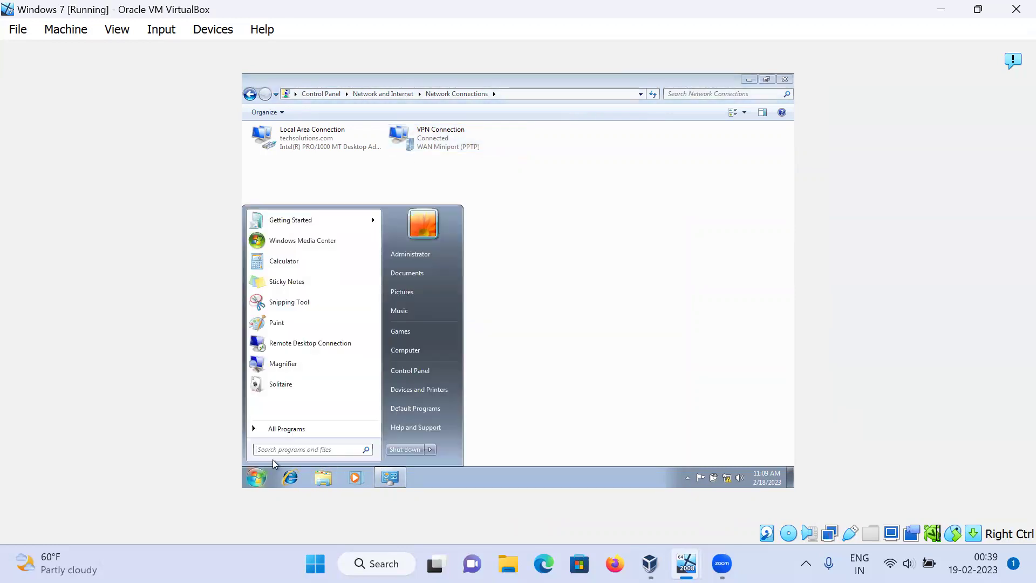
text(cmd)
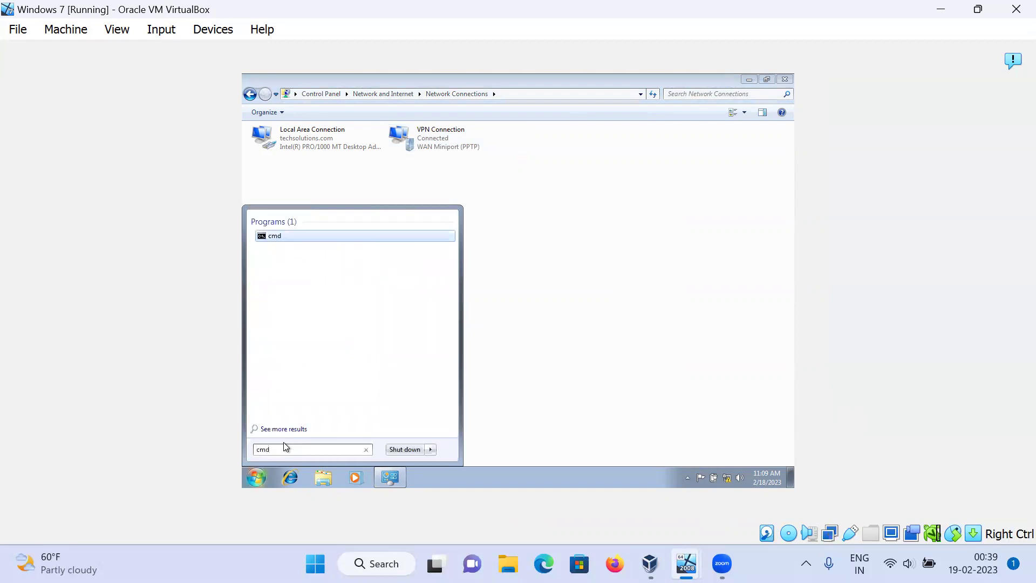
key(Return)
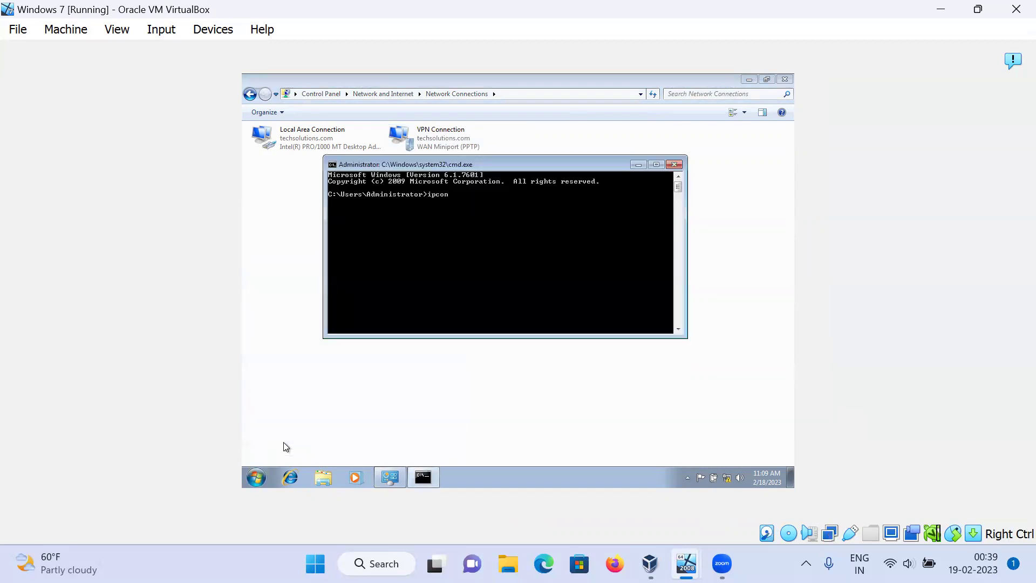
text(ipconfig/all)
key(Return)
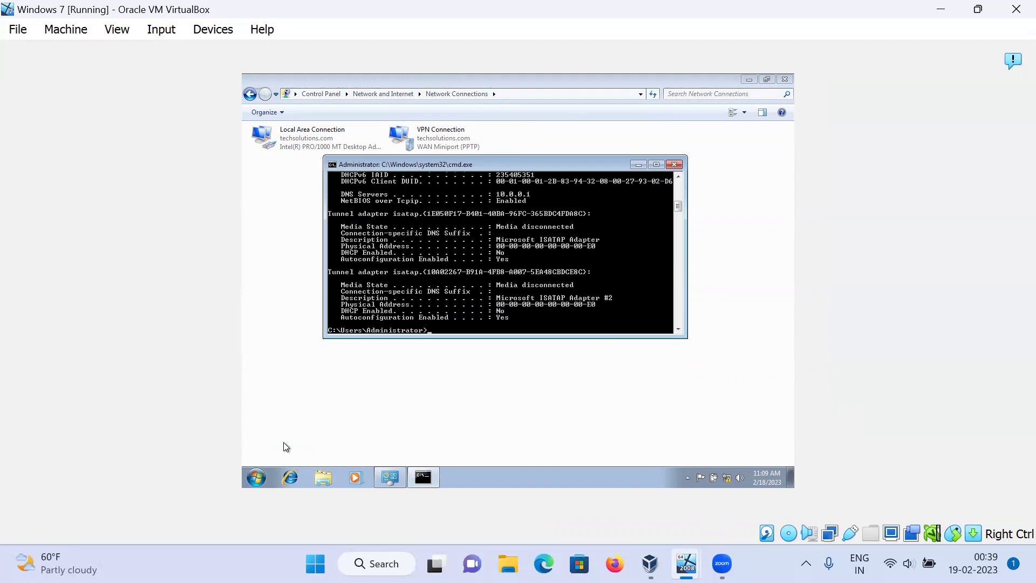
scroll(542, 246, up, 5)
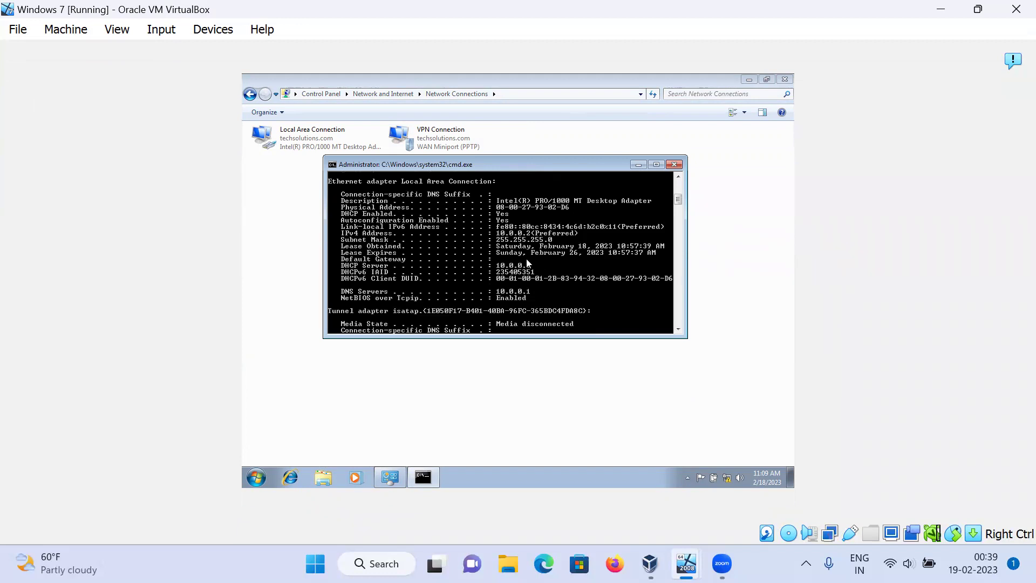
scroll(528, 260, up, 5)
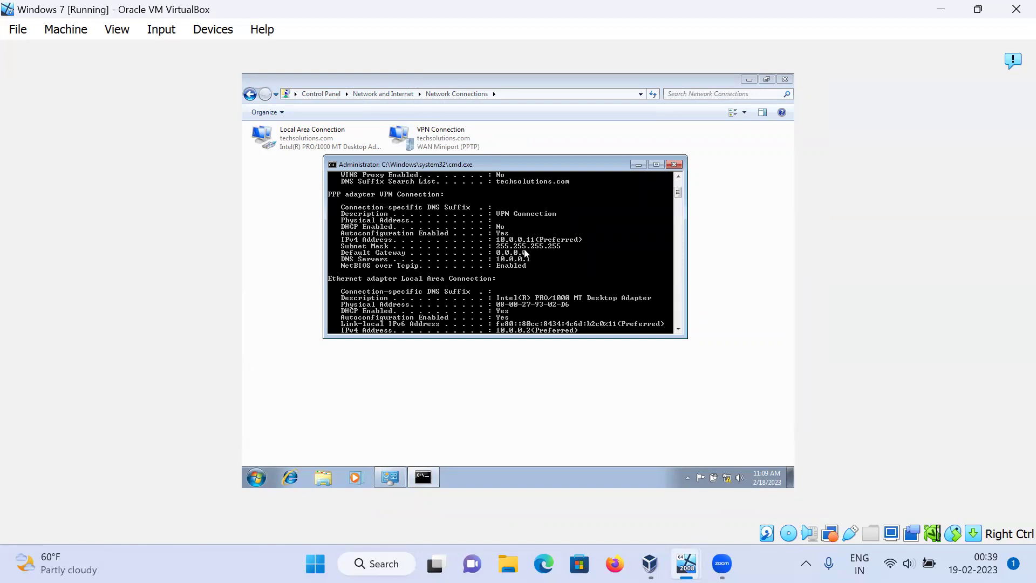
scroll(576, 277, down, 5)
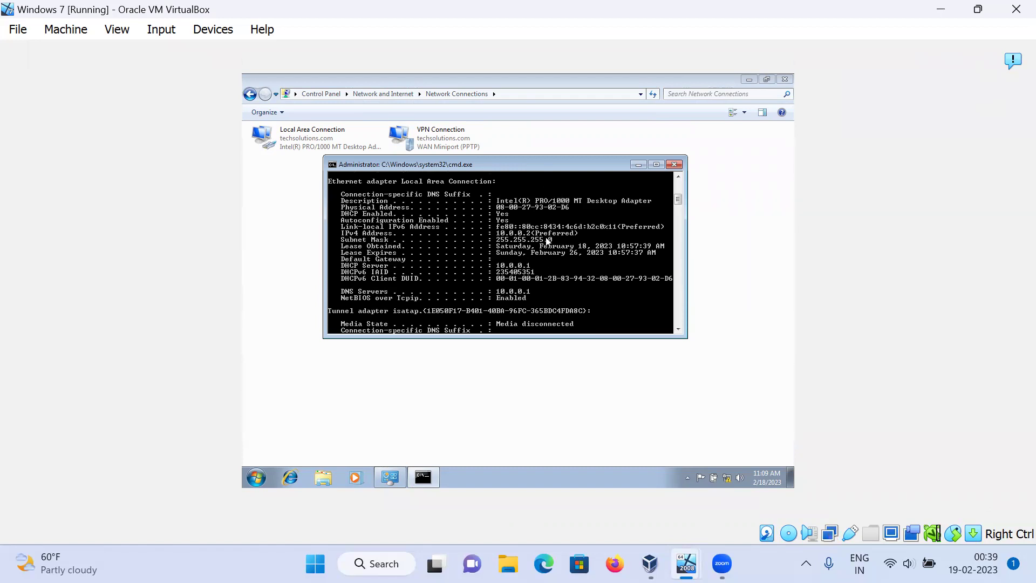
click(674, 165)
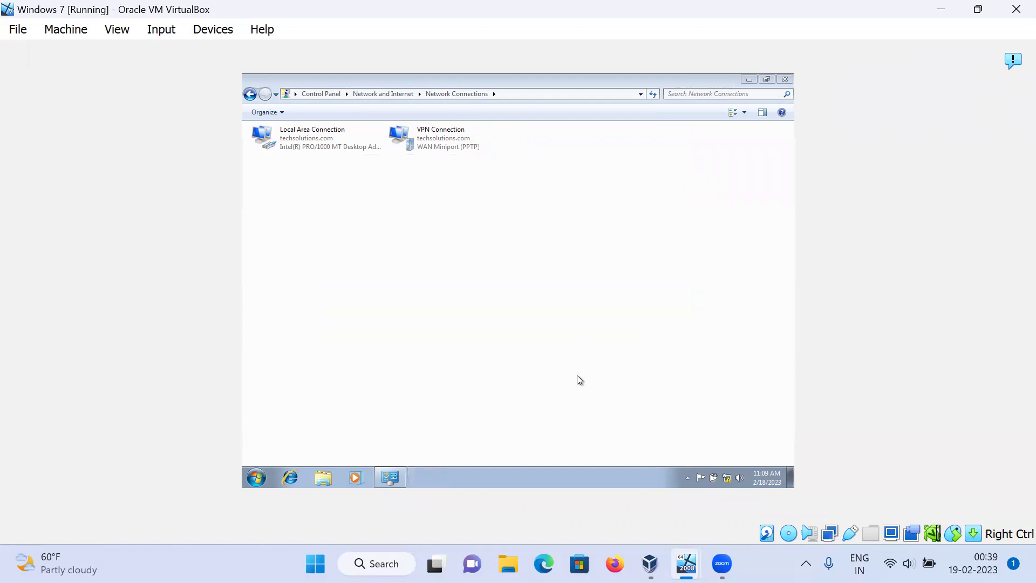
Switch to the Windows Server 2008 virtual machine and examine Remote Access Clients and the IPv4 General interfaces in Server Manager
mouse_move(686, 563)
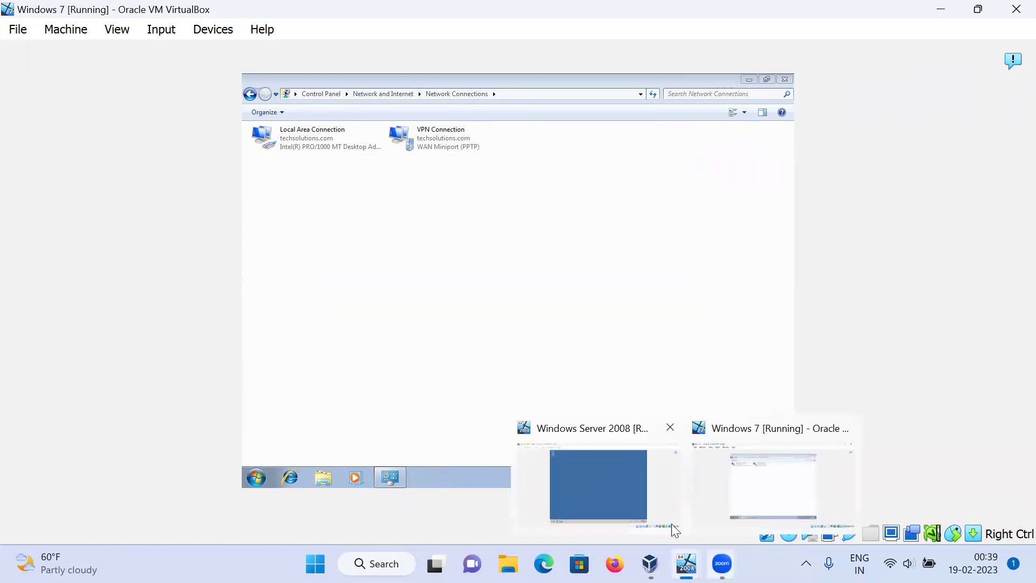
click(577, 464)
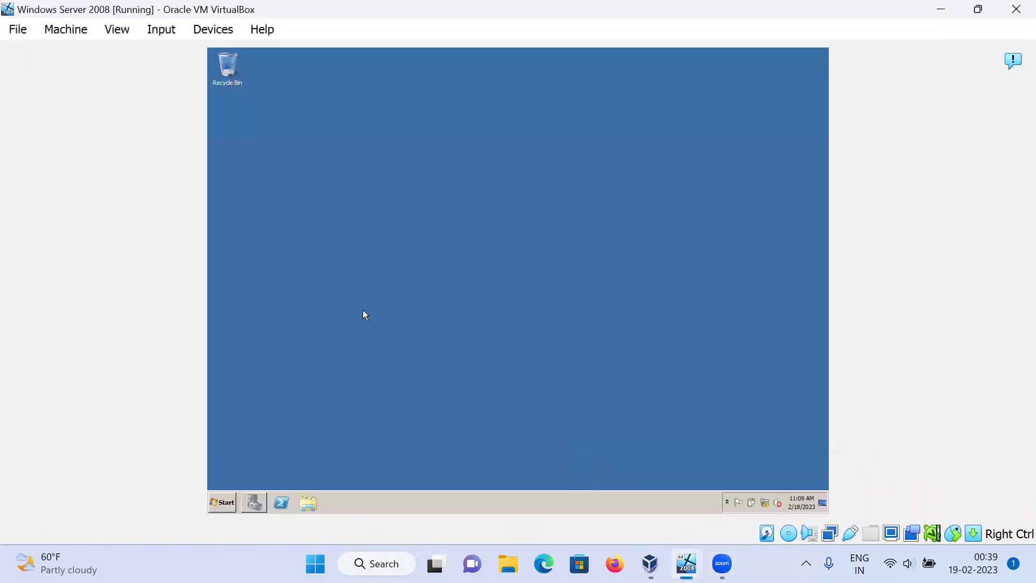
click(251, 499)
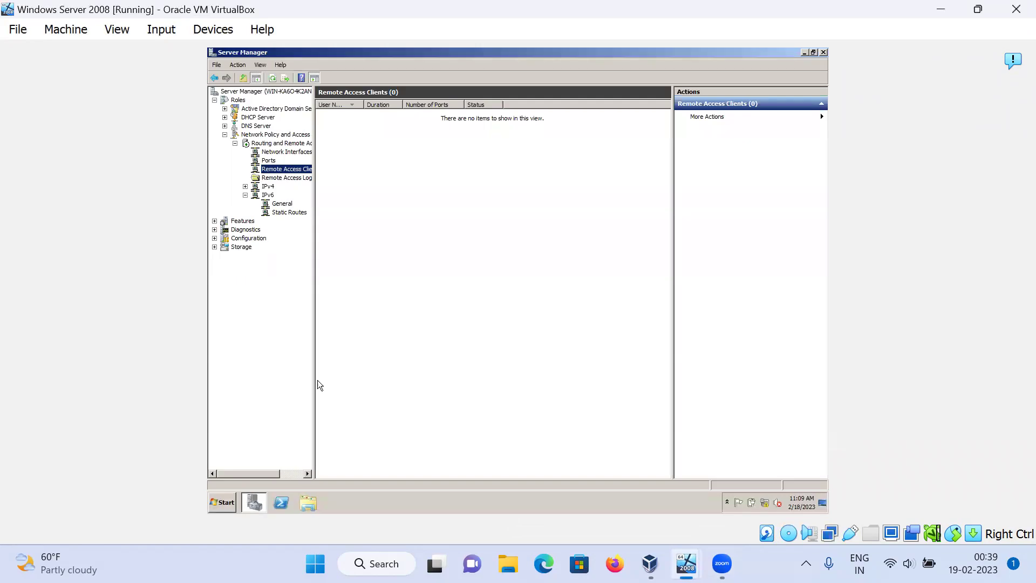
click(266, 135)
click(284, 177)
click(285, 171)
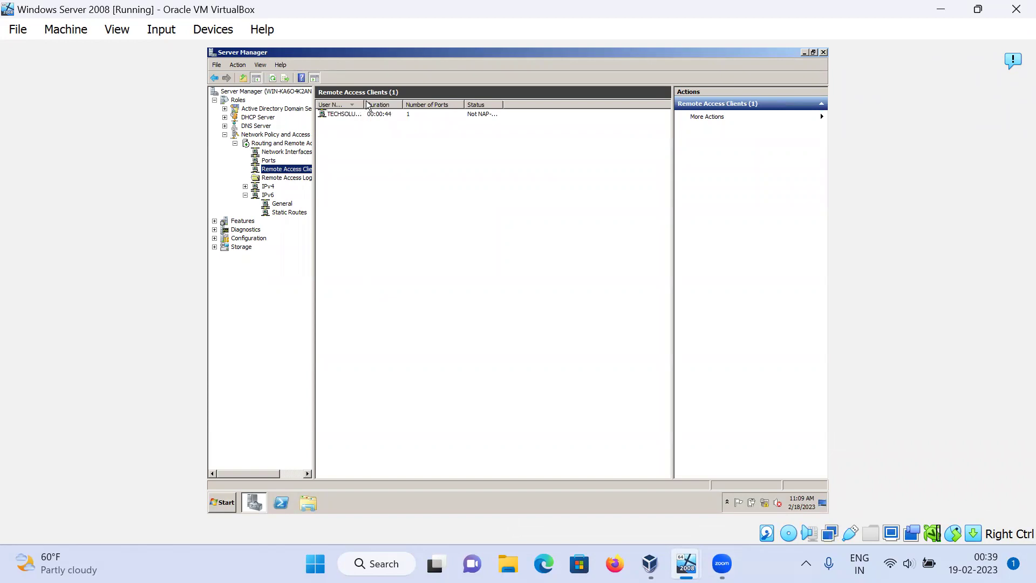
drag(359, 104, 553, 106)
click(473, 115)
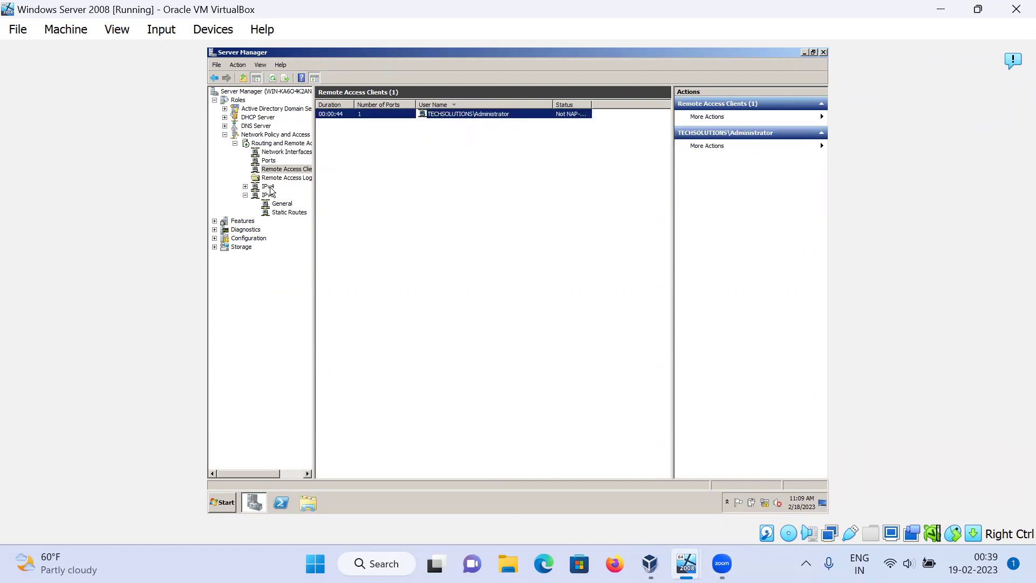
double_click(269, 187)
click(281, 195)
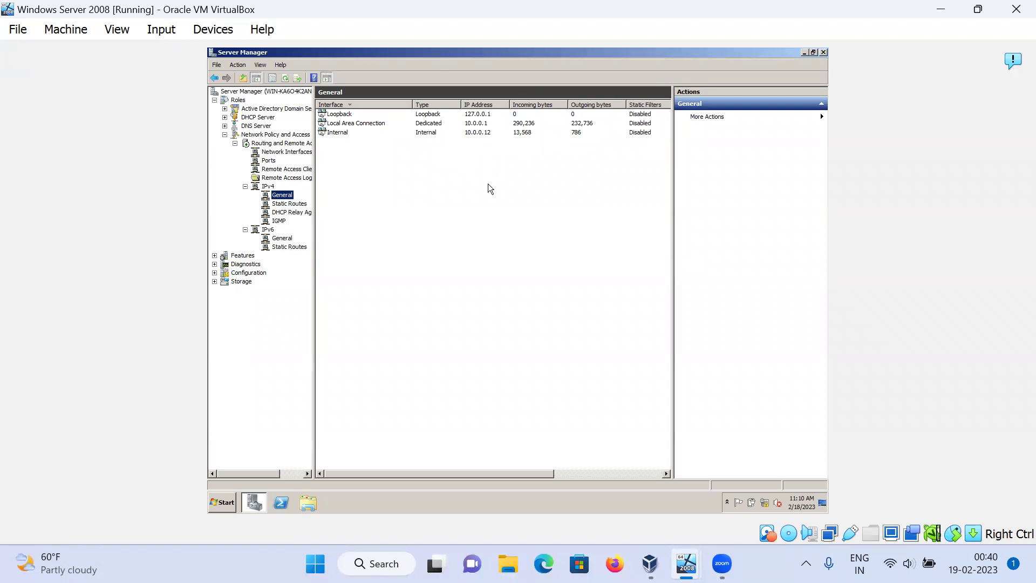
Examine the 10.0.0.12 entry in the Address Leases of the DHCP server's IPv4 scope 10.0.0.0, and minimize Server Manager
click(266, 119)
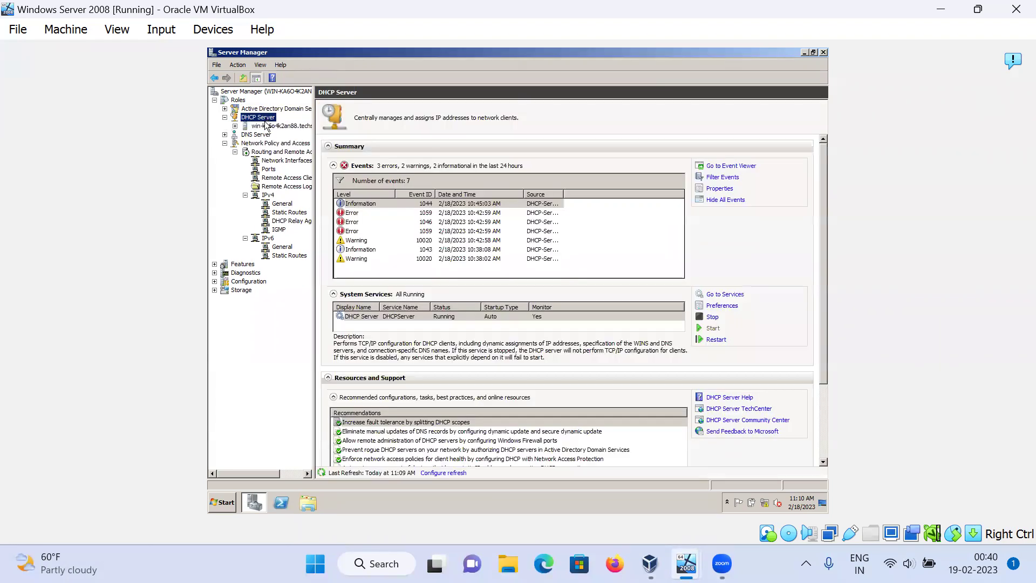
double_click(265, 120)
click(266, 127)
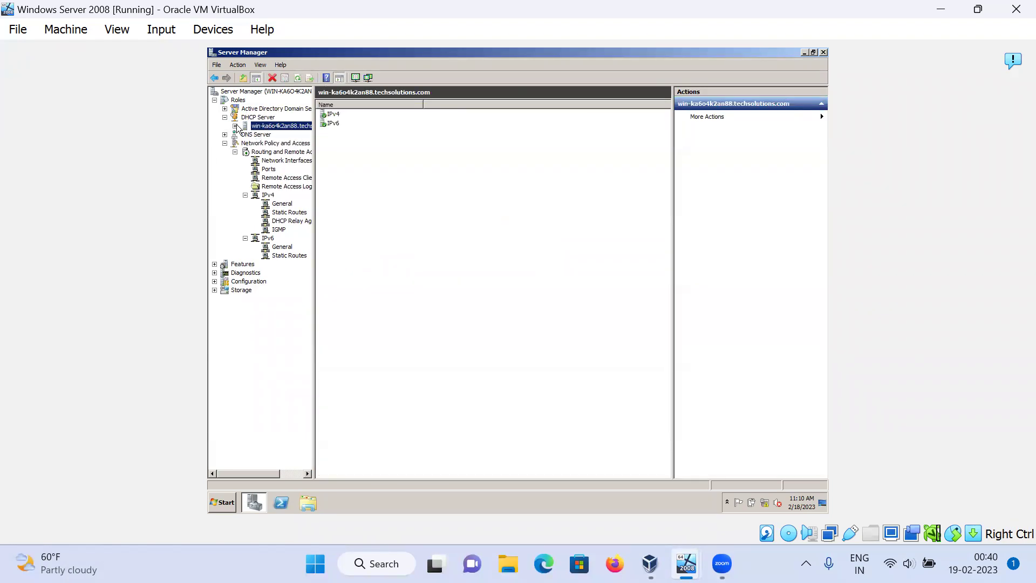
click(236, 125)
click(266, 135)
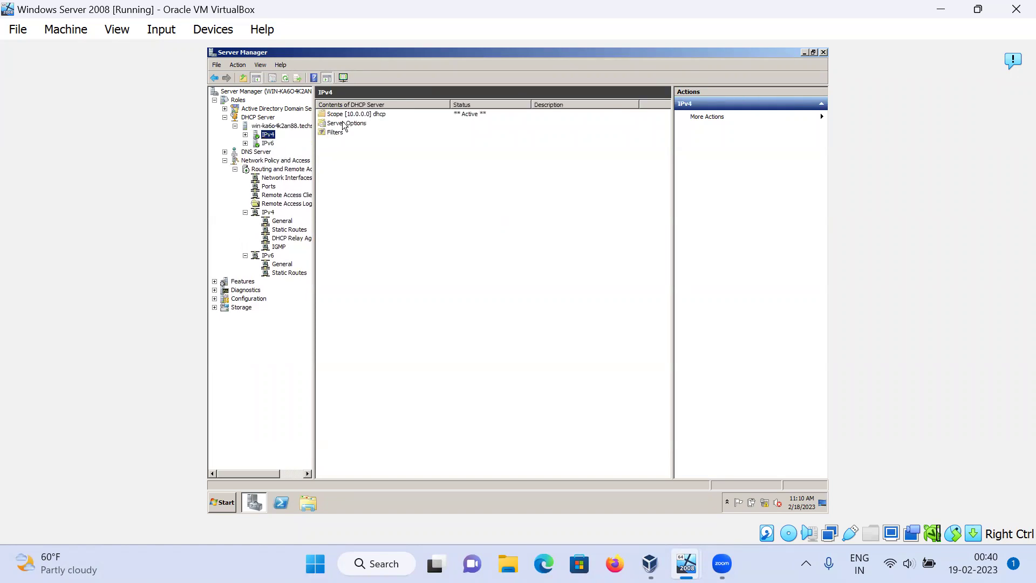
click(348, 105)
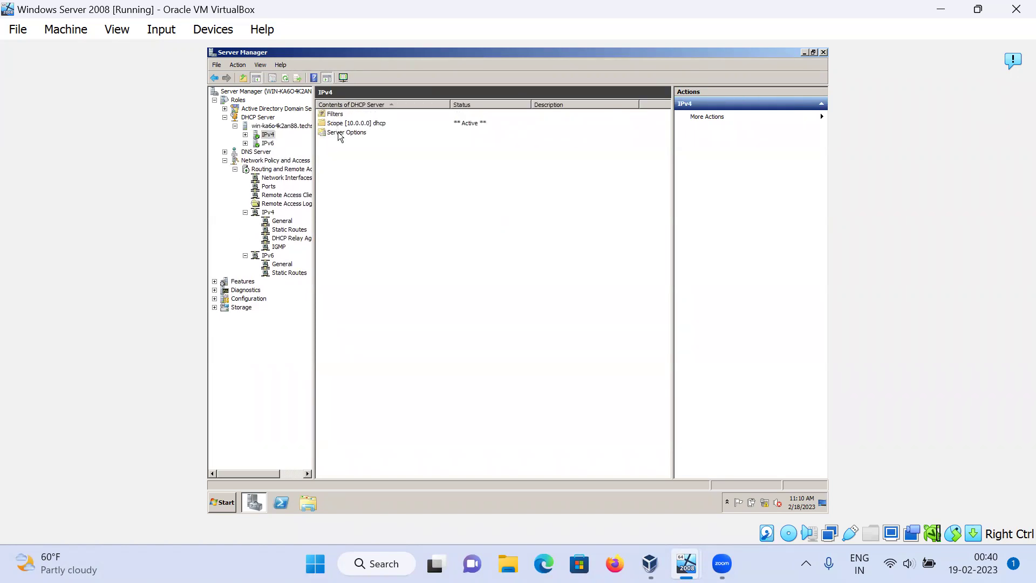
click(246, 135)
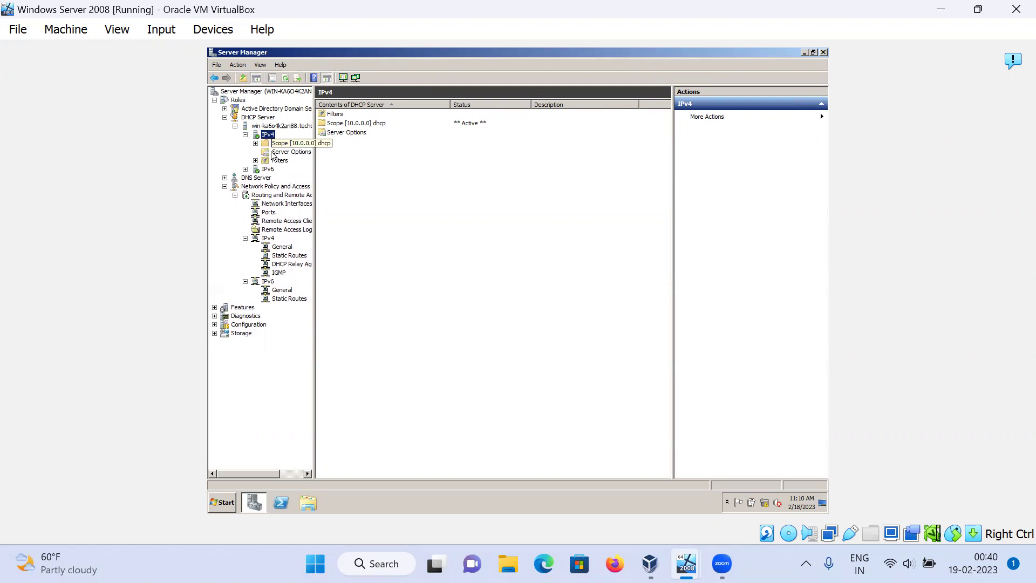
click(256, 143)
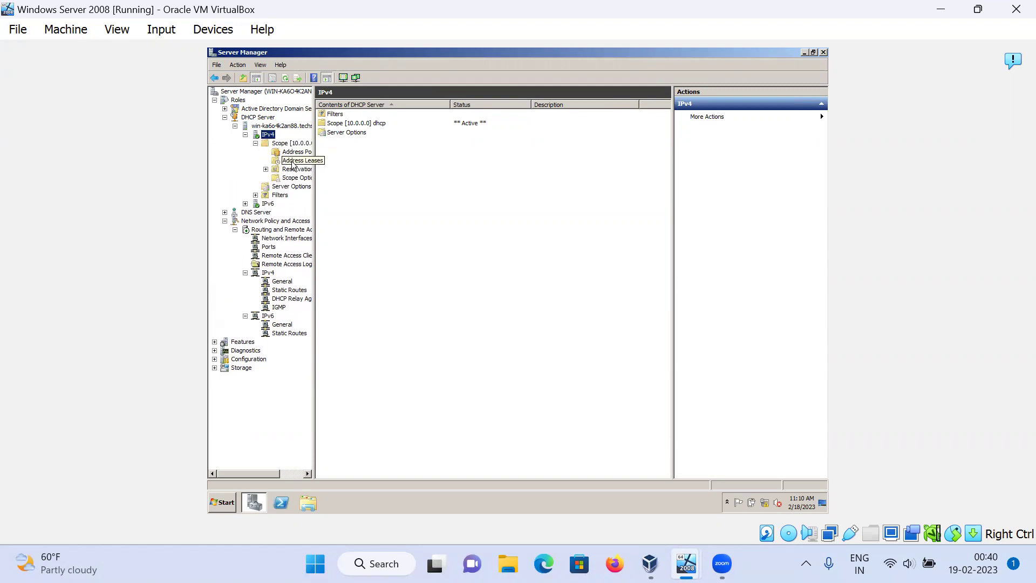
click(293, 162)
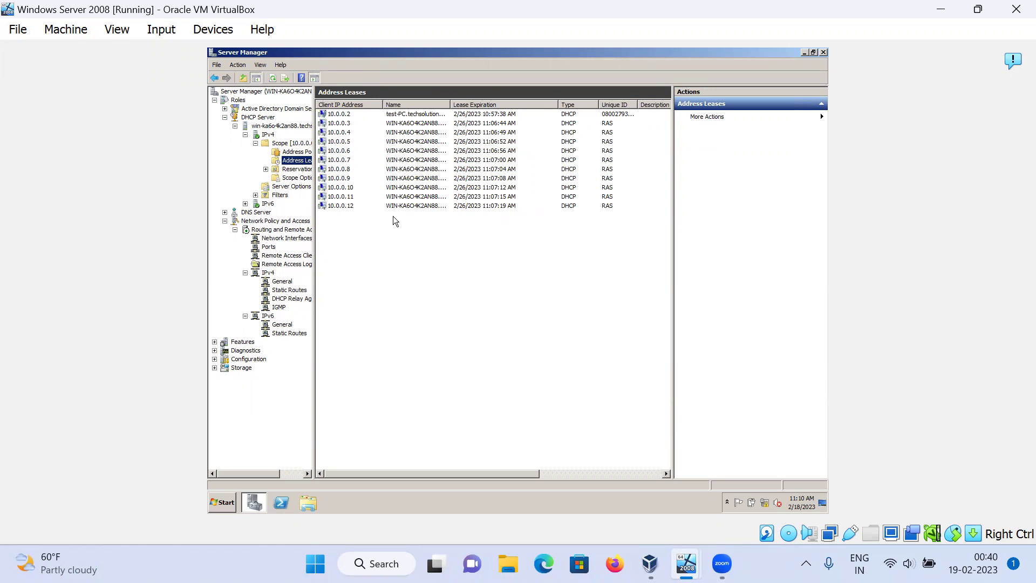
click(346, 206)
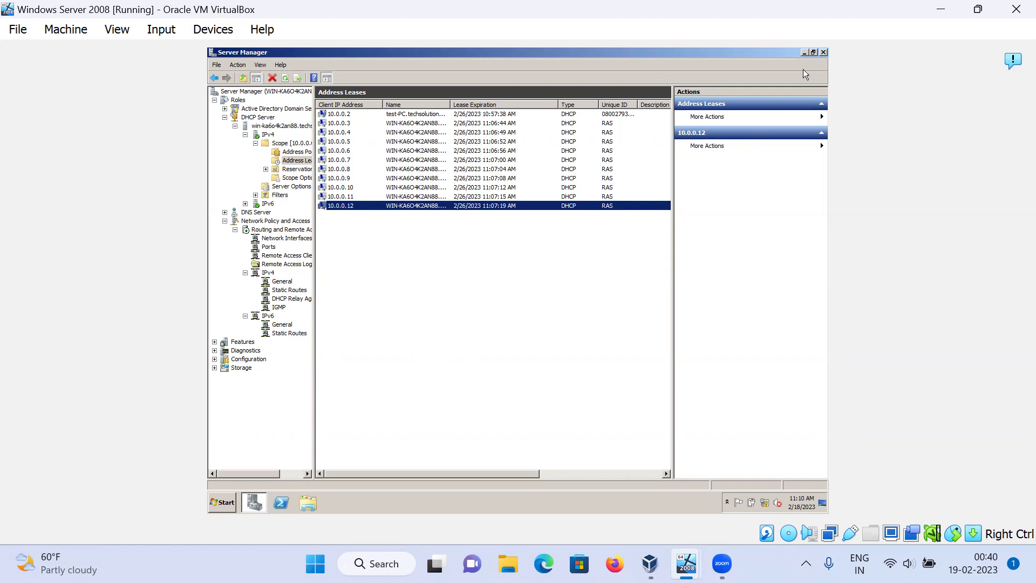
key(super+d)
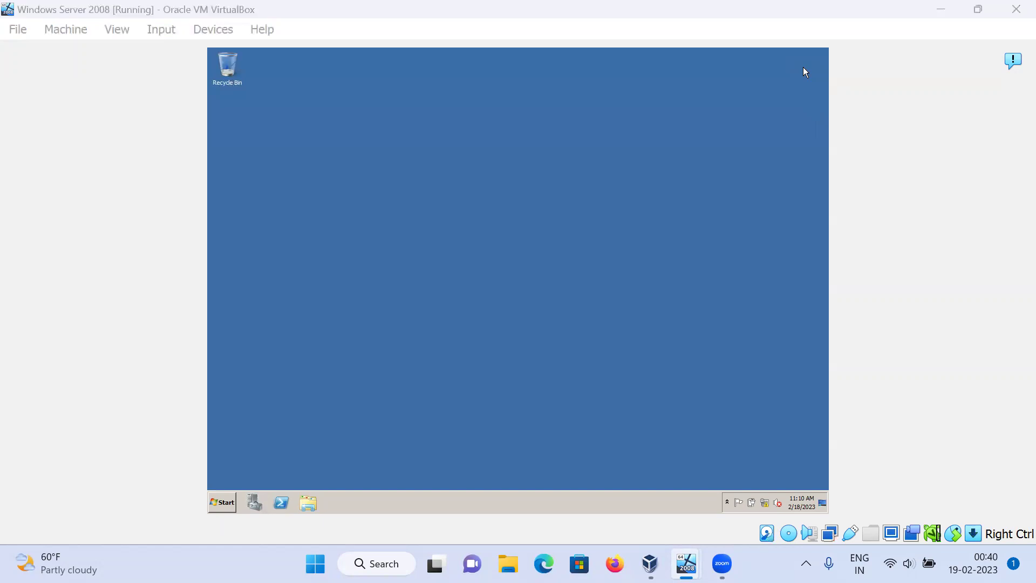